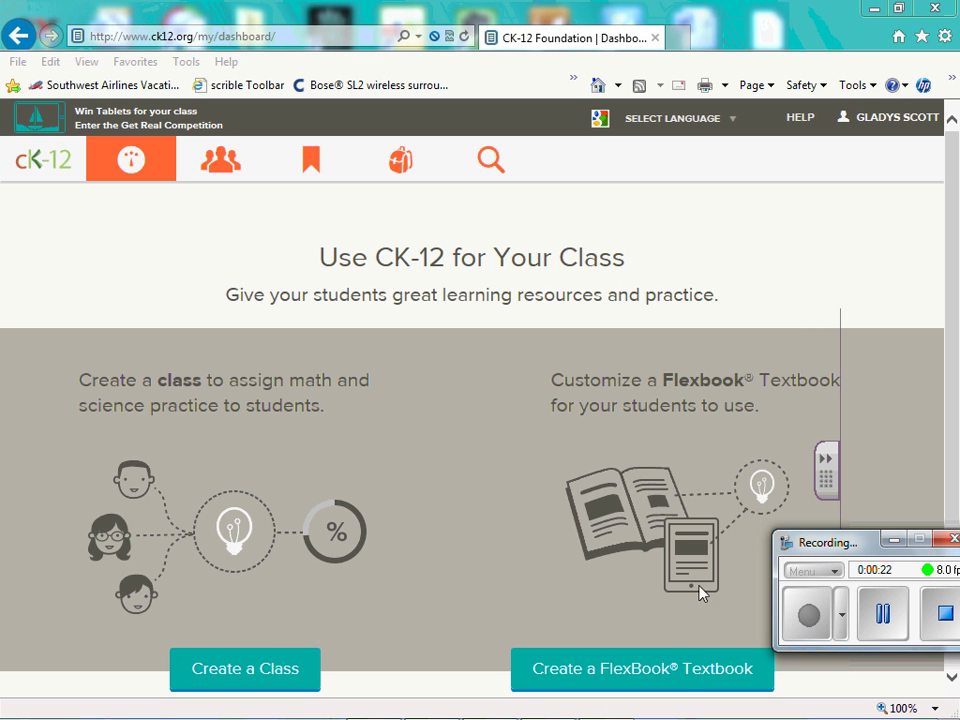
Create a new FlexBook textbook titled "Algebra 1 Concepts" and save it
{"action": "left_click", "coordinate": [685, 678]}
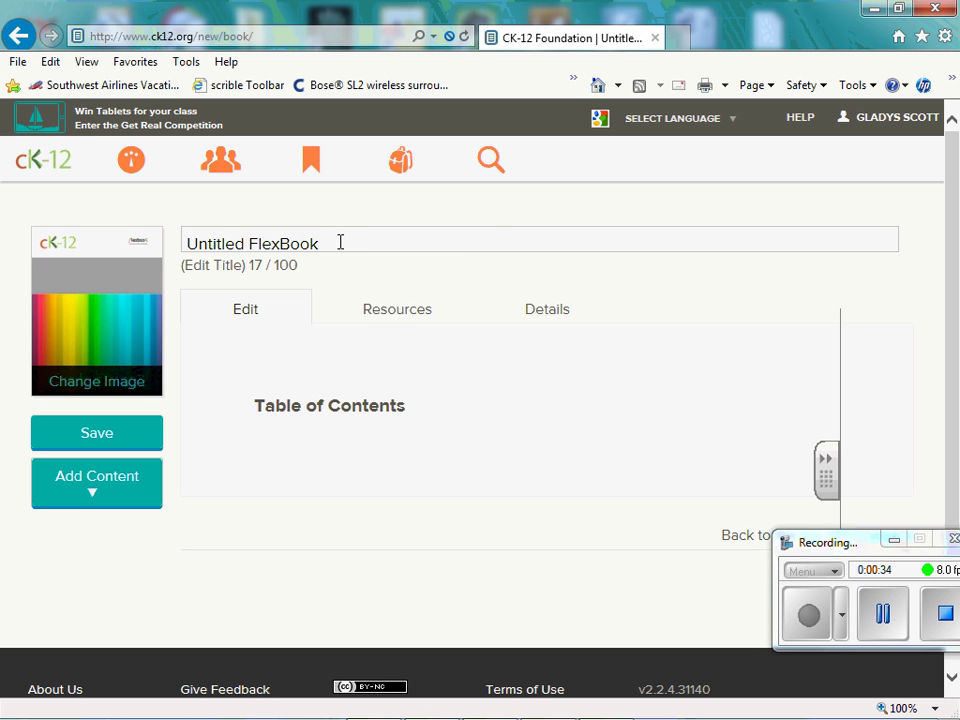
{"action": "left_click_drag", "start_coordinate": [340, 242], "coordinate": [180, 264]}
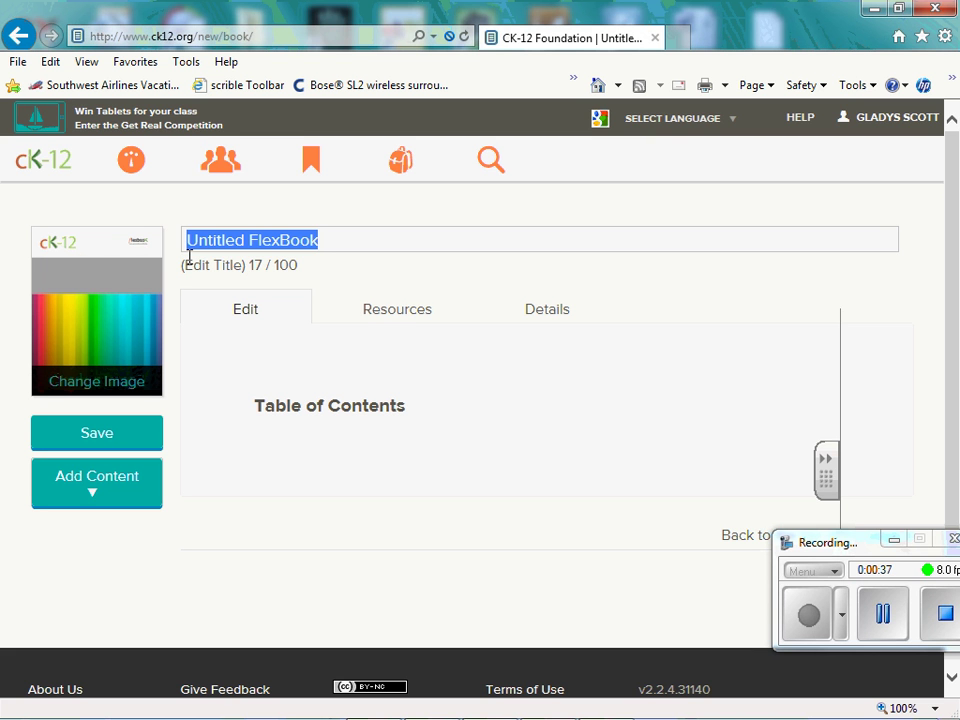
{"action": "type", "text": "Al"}
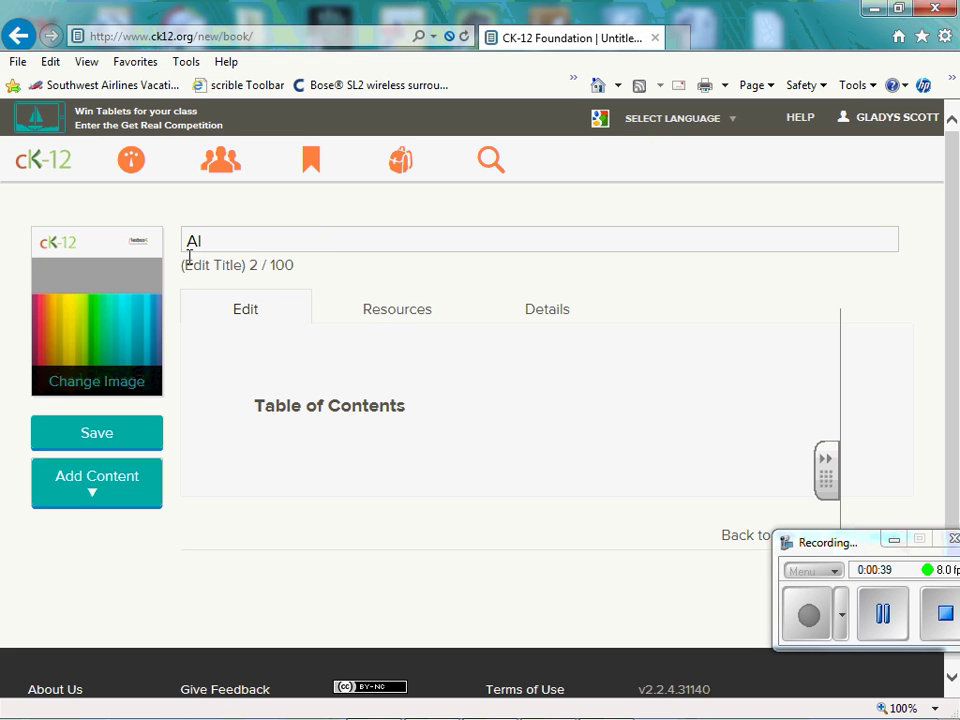
{"action": "type", "text": "gebra 1 Concepts"}
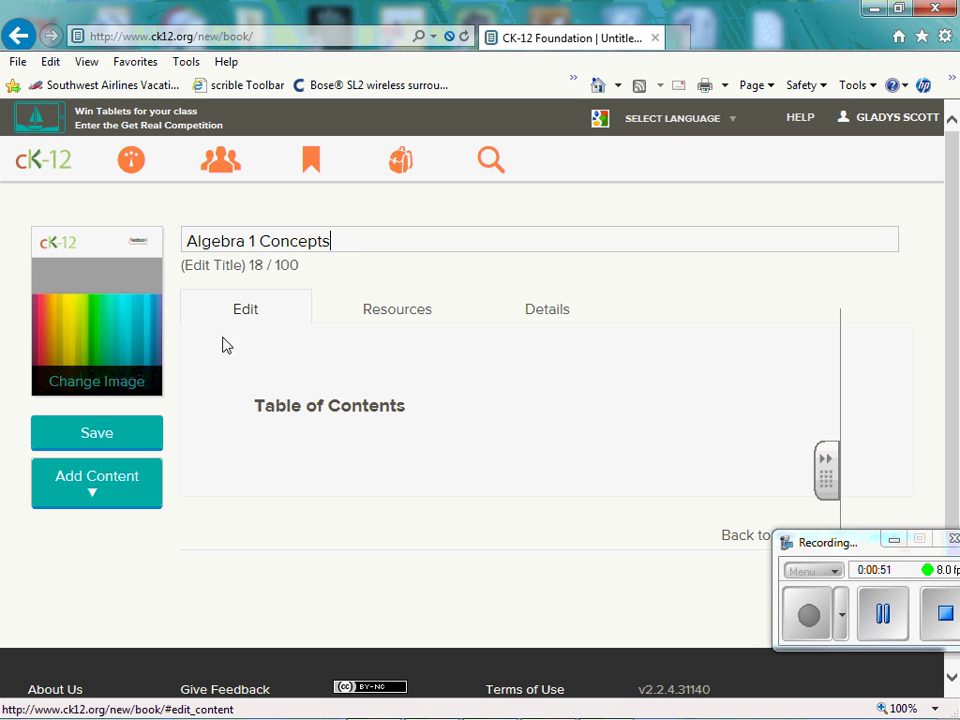
{"action": "left_click", "coordinate": [133, 446]}
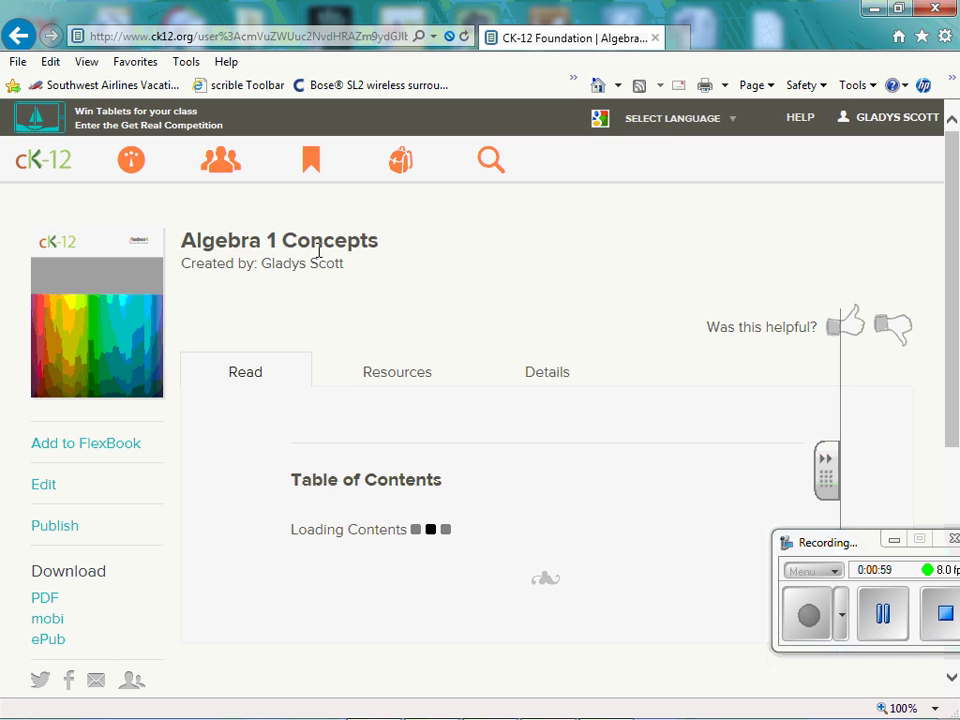
Look through the Resources and Details sections of the new FlexBook and return to its reading view
{"action": "scroll", "coordinate": [453, 330], "scroll_direction": "down", "scroll_amount": 2}
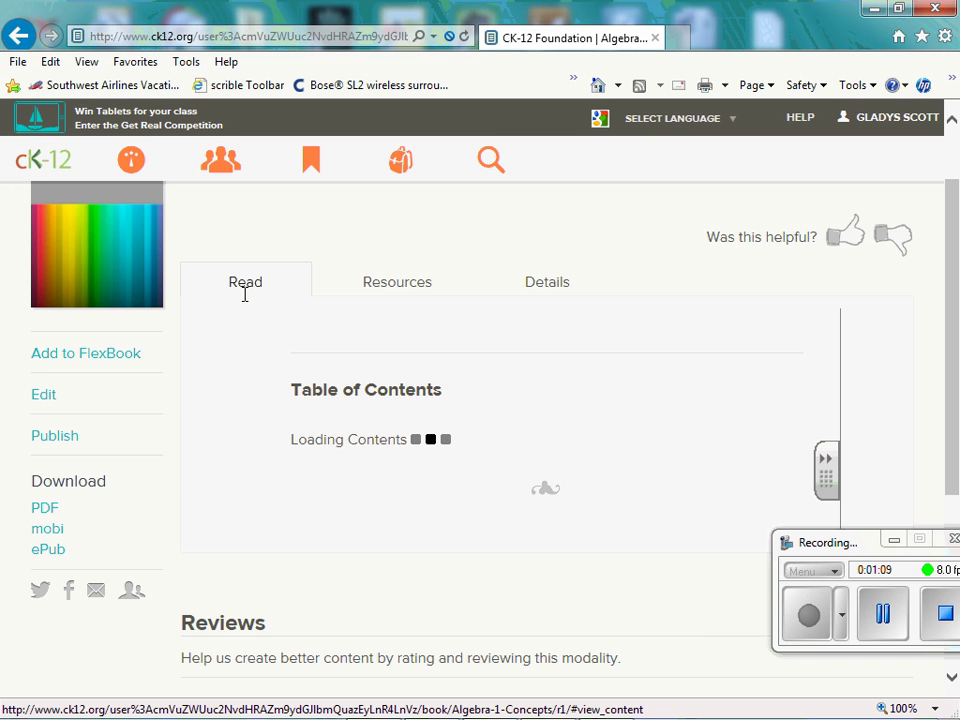
{"action": "left_click", "coordinate": [386, 284]}
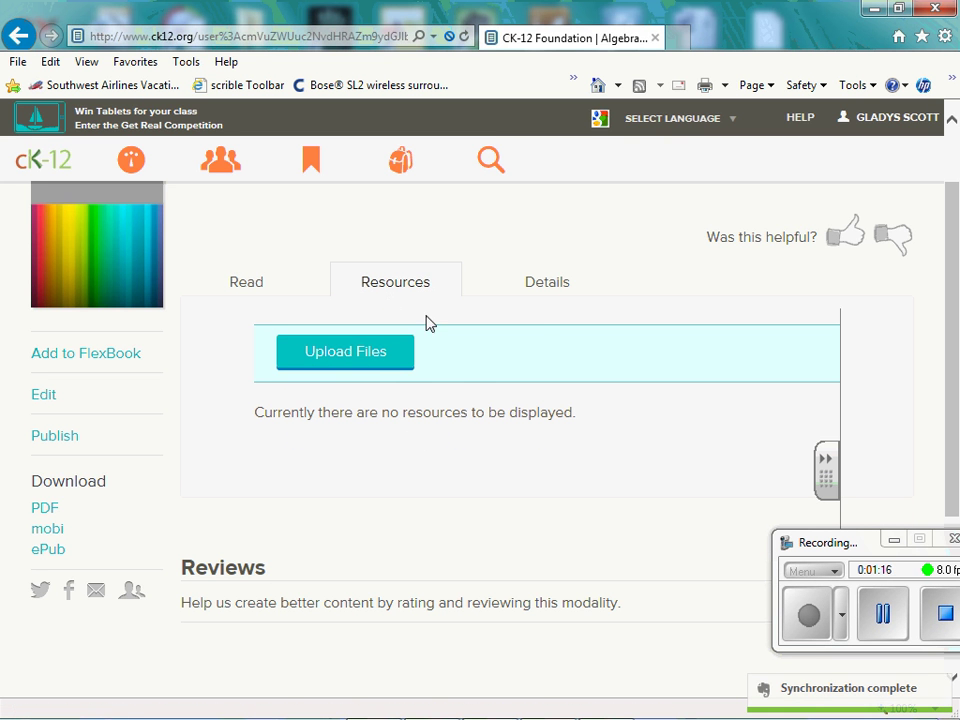
{"action": "left_click", "coordinate": [553, 292]}
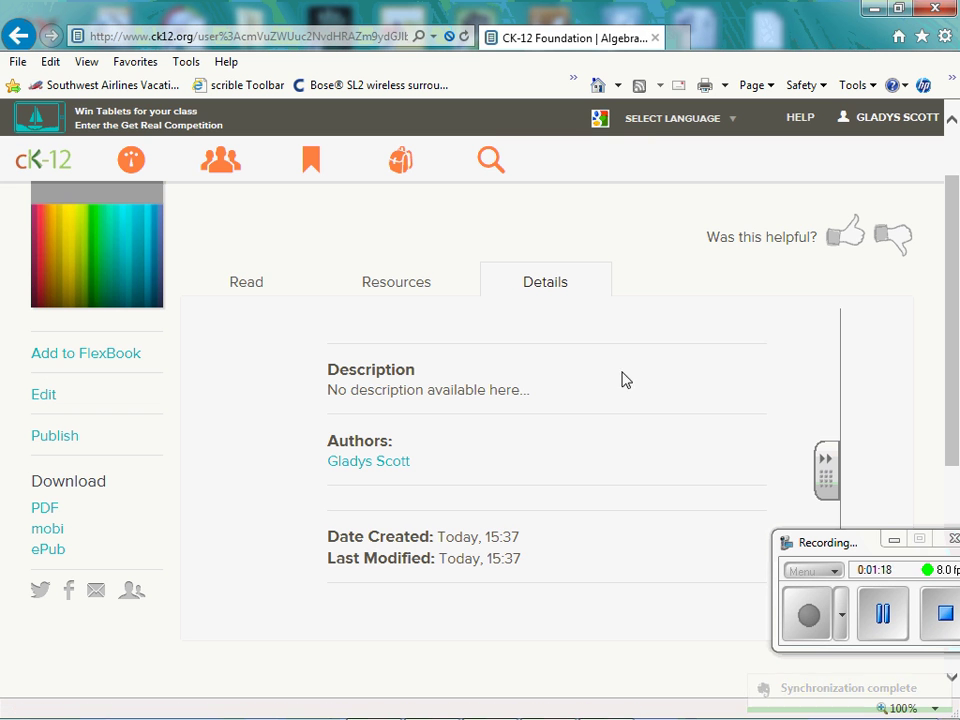
{"action": "left_click", "coordinate": [246, 288]}
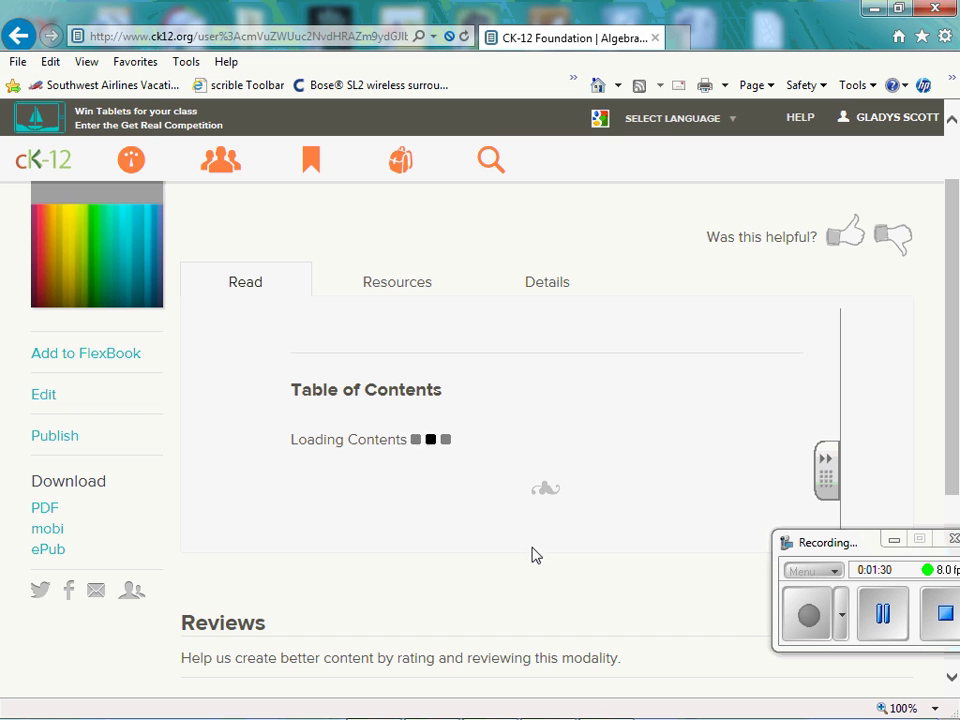
Try to add the open FlexBook to the existing Algebra 1 Concepts FlexBook
{"action": "left_click", "coordinate": [117, 356]}
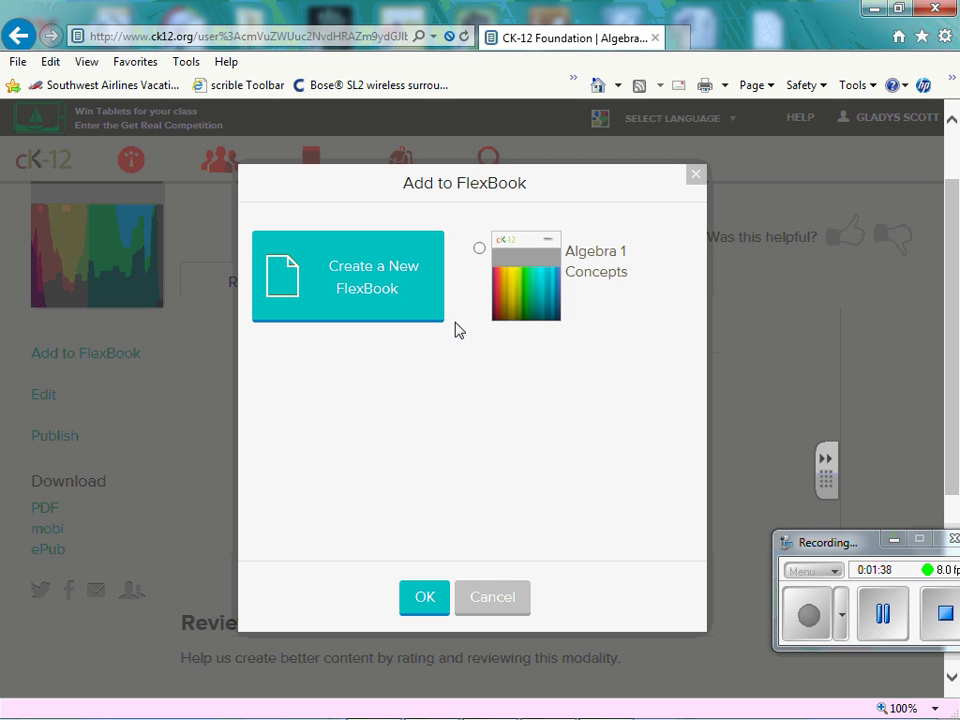
{"action": "left_click", "coordinate": [480, 250]}
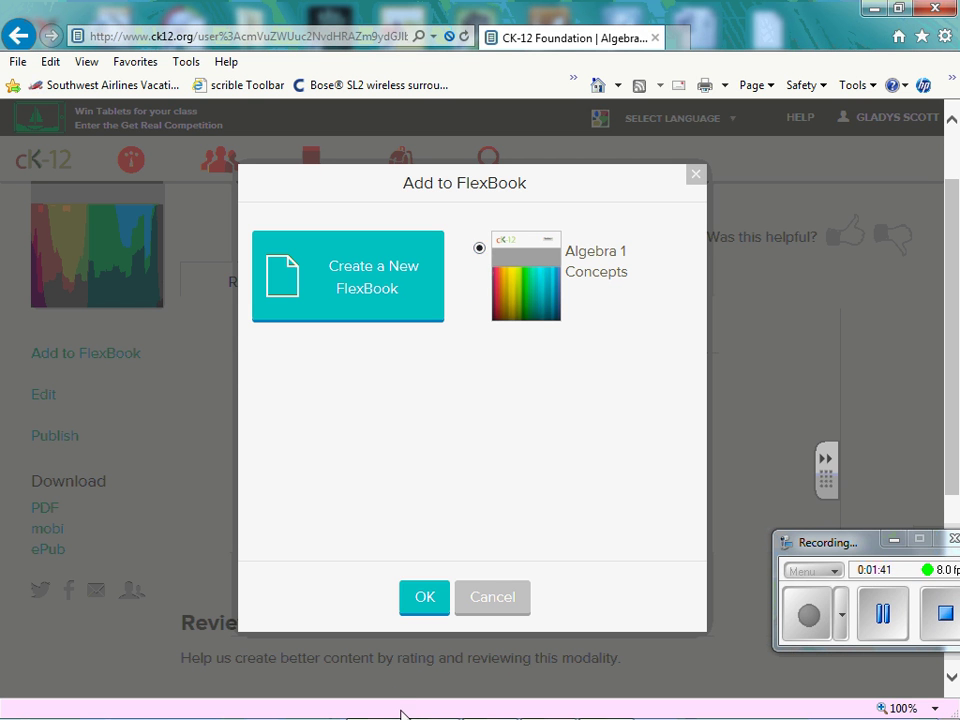
{"action": "left_click", "coordinate": [435, 605]}
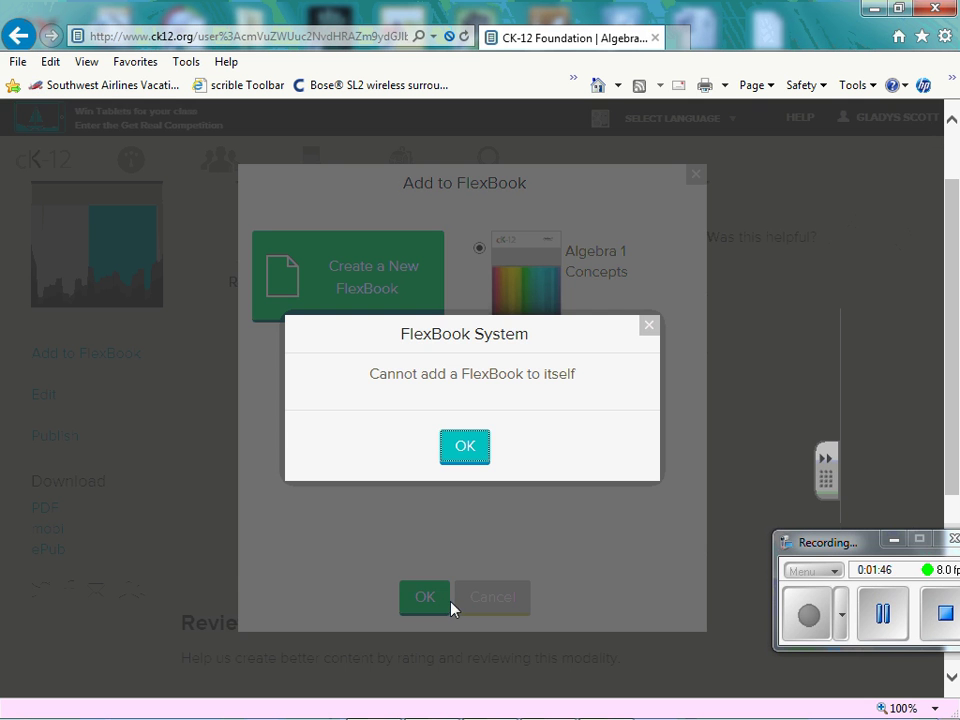
{"action": "left_click", "coordinate": [468, 452]}
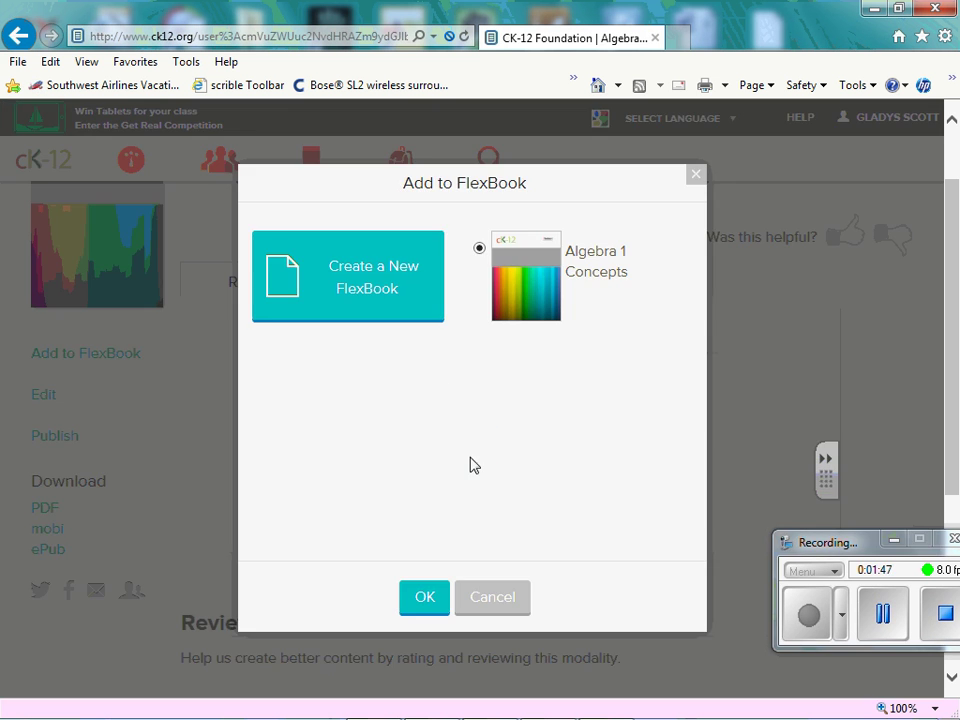
{"action": "left_click", "coordinate": [696, 177]}
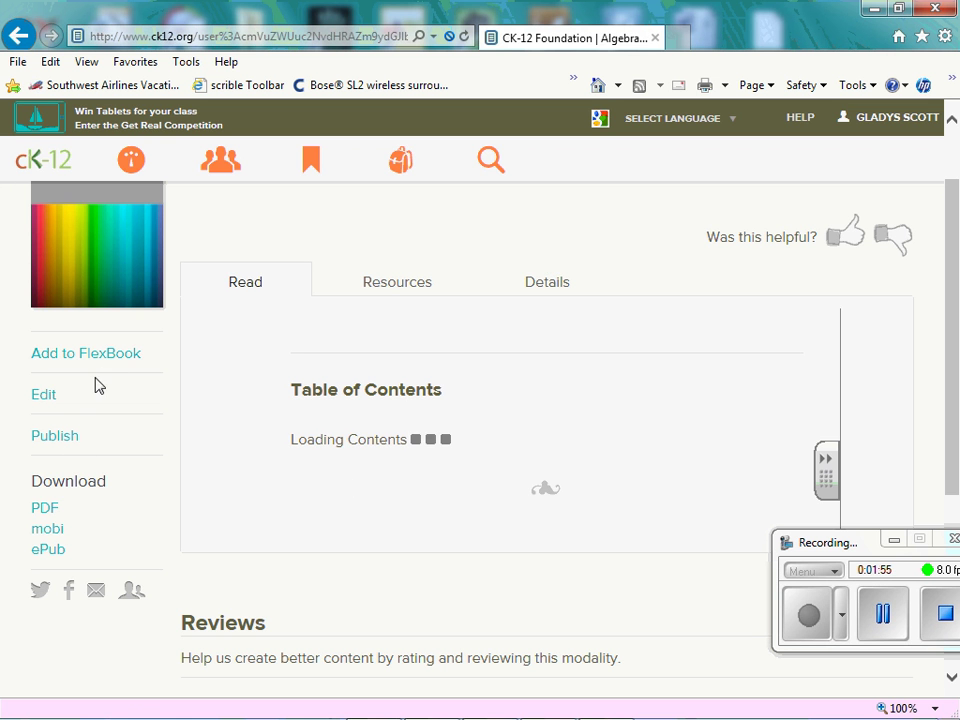
Edit the Algebra 1 Concepts FlexBook and add the first "Order of Operations" concept found by searching the CK-12 library
{"action": "left_click", "coordinate": [44, 397]}
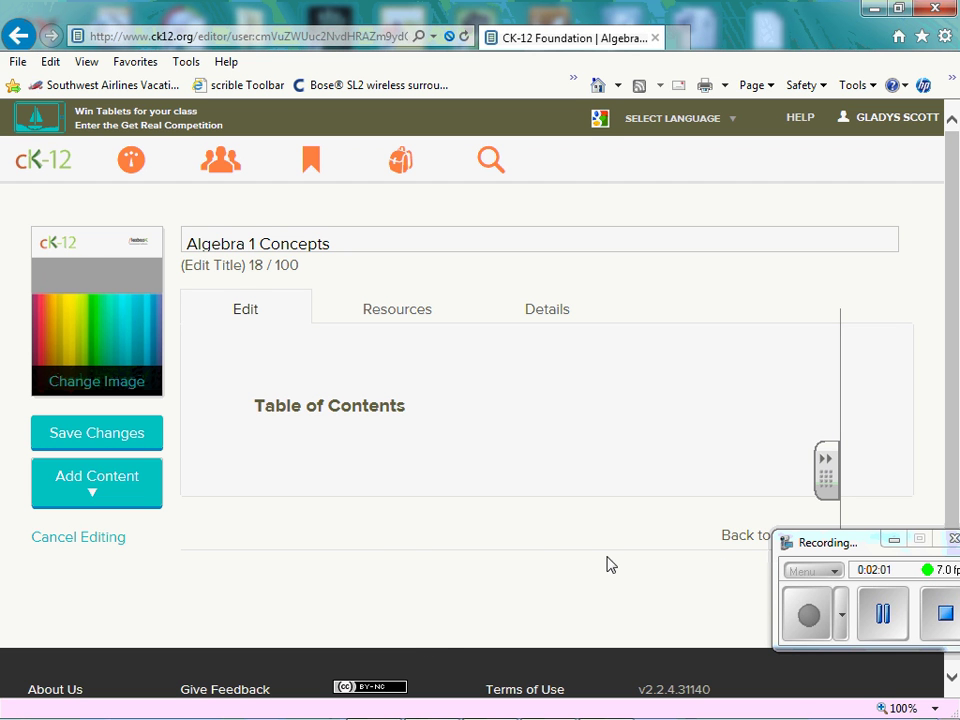
{"action": "left_click", "coordinate": [98, 503]}
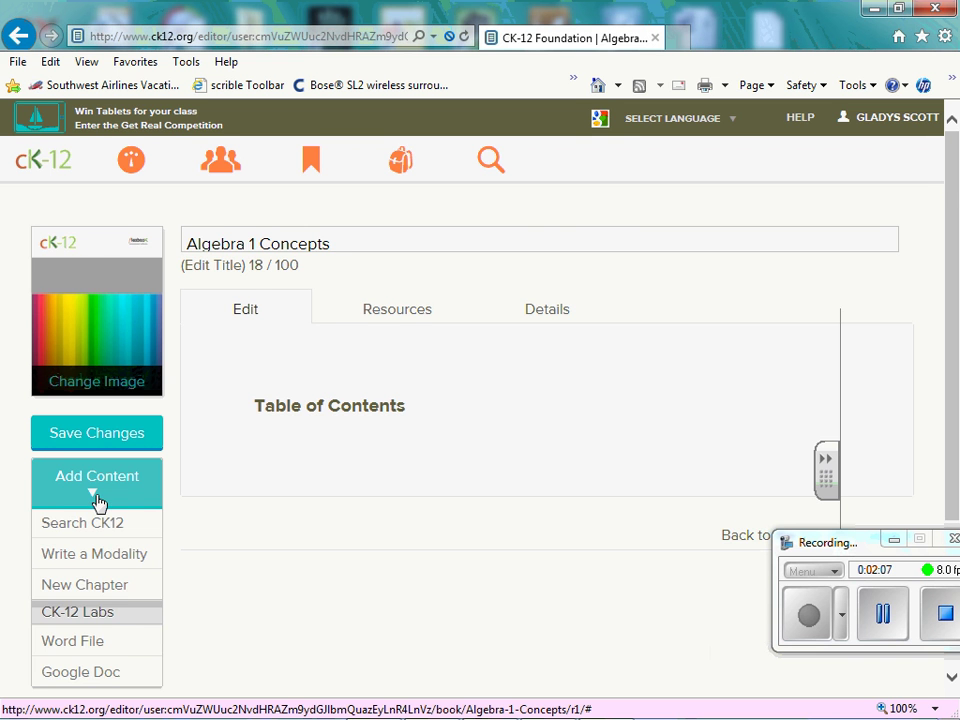
{"action": "scroll", "coordinate": [98, 503], "scroll_direction": "down", "scroll_amount": 2}
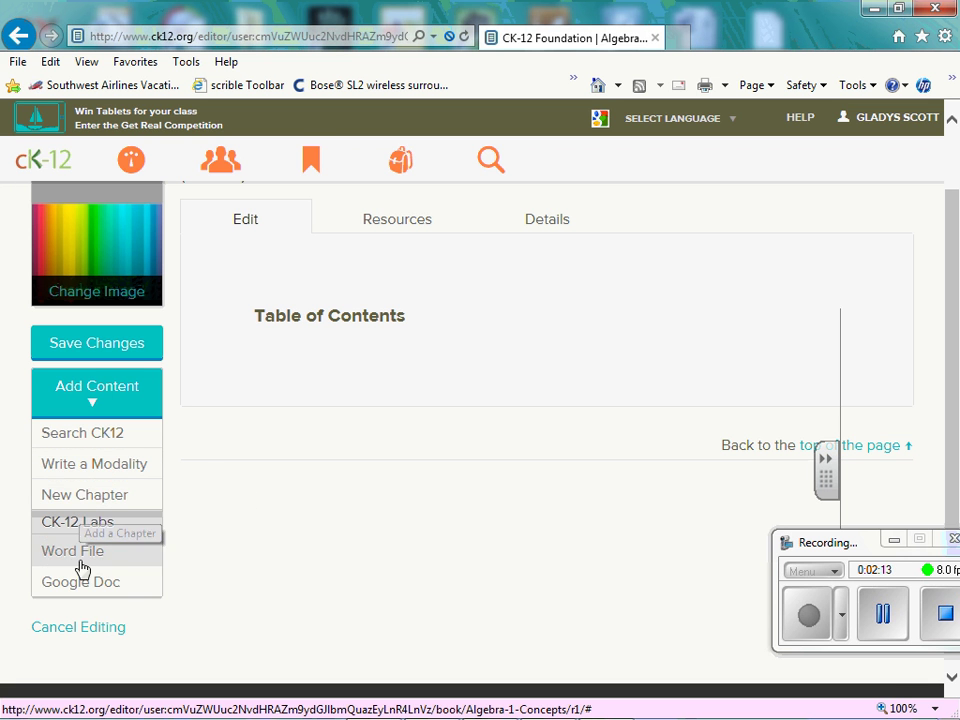
{"action": "left_click", "coordinate": [84, 437]}
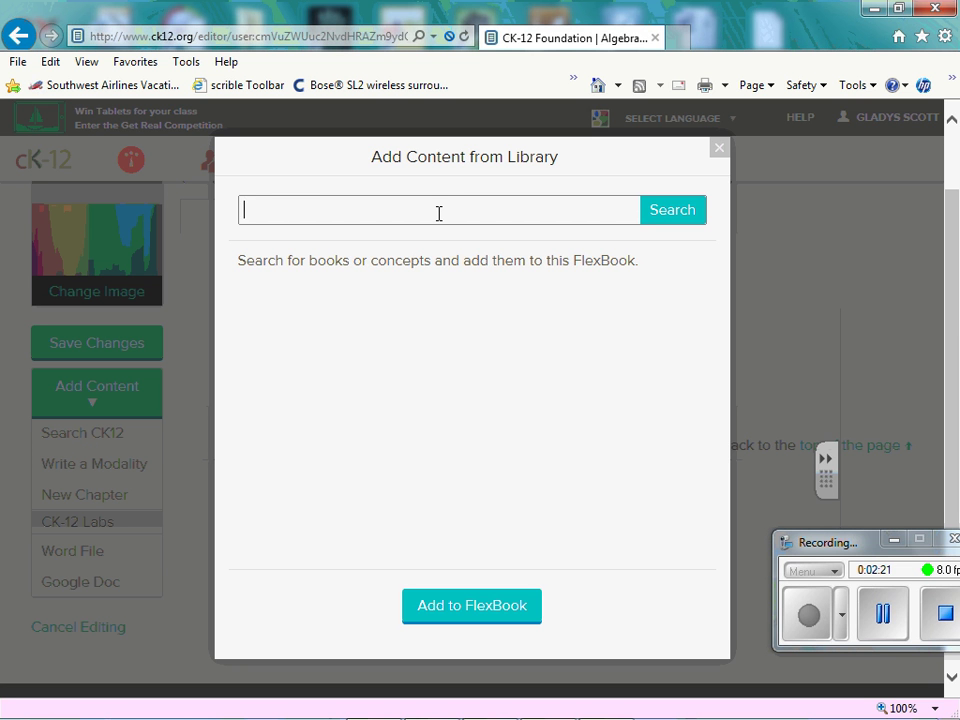
{"action": "type", "text": "Order of operations"}
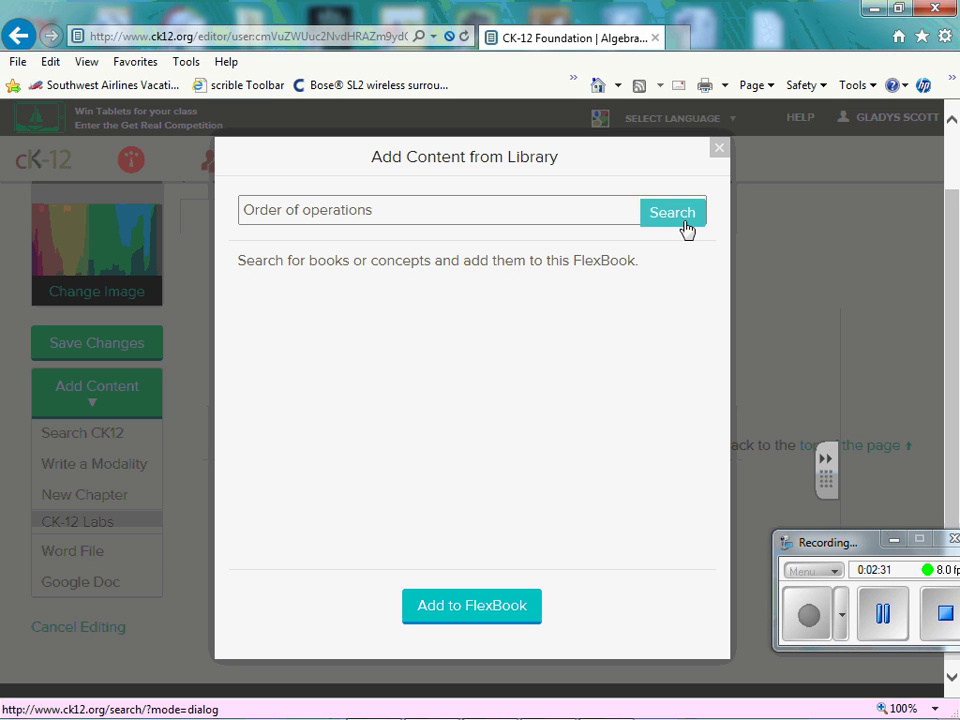
{"action": "left_click", "coordinate": [686, 229]}
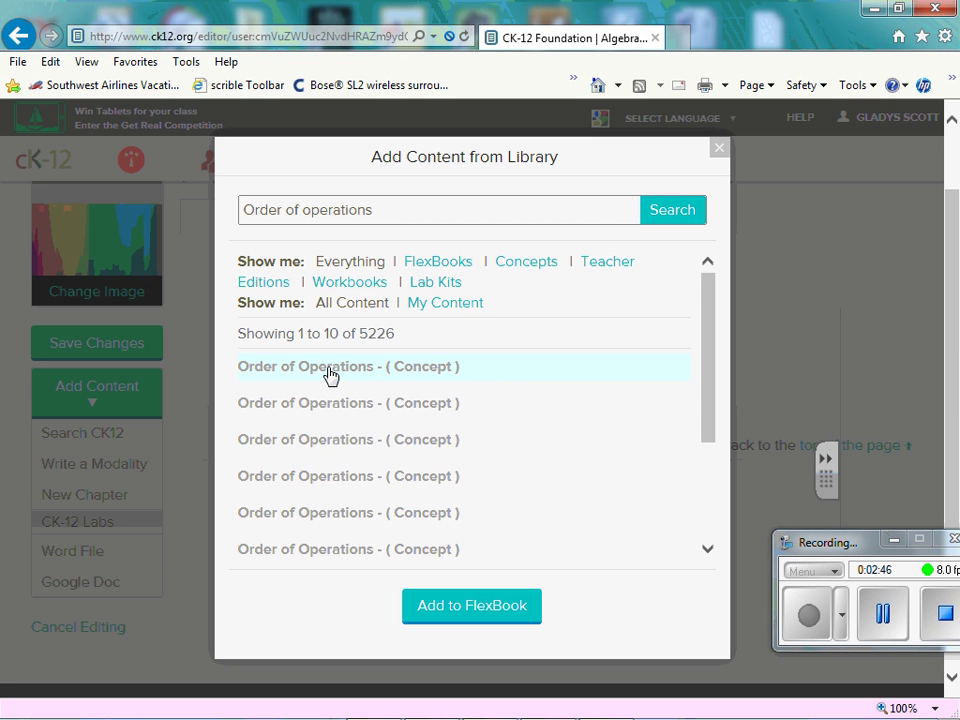
{"action": "left_click", "coordinate": [418, 374]}
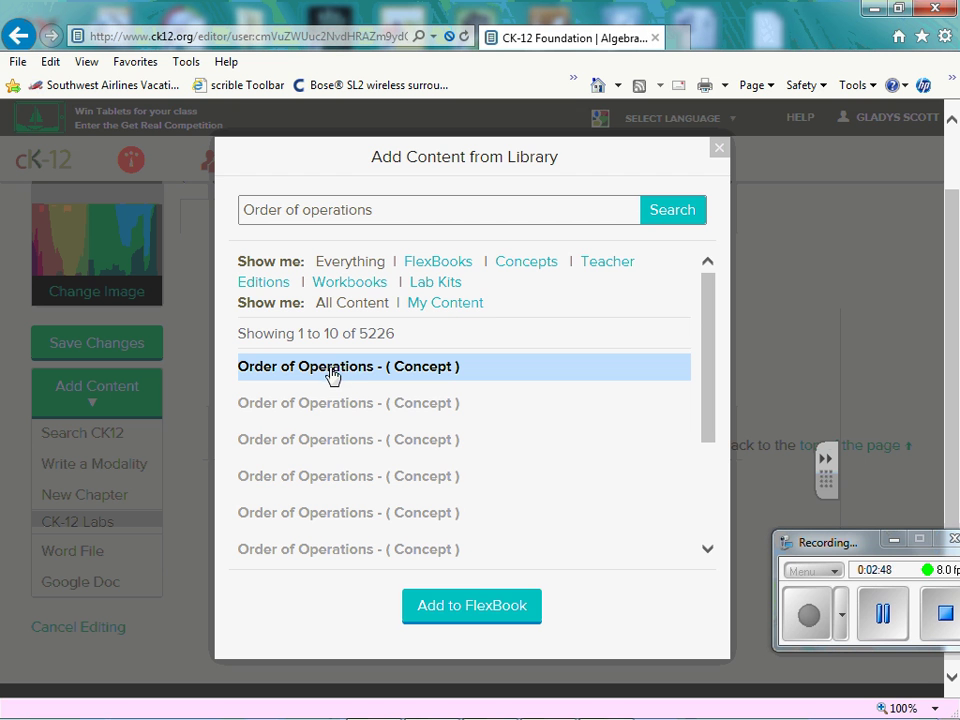
{"action": "left_click", "coordinate": [481, 612]}
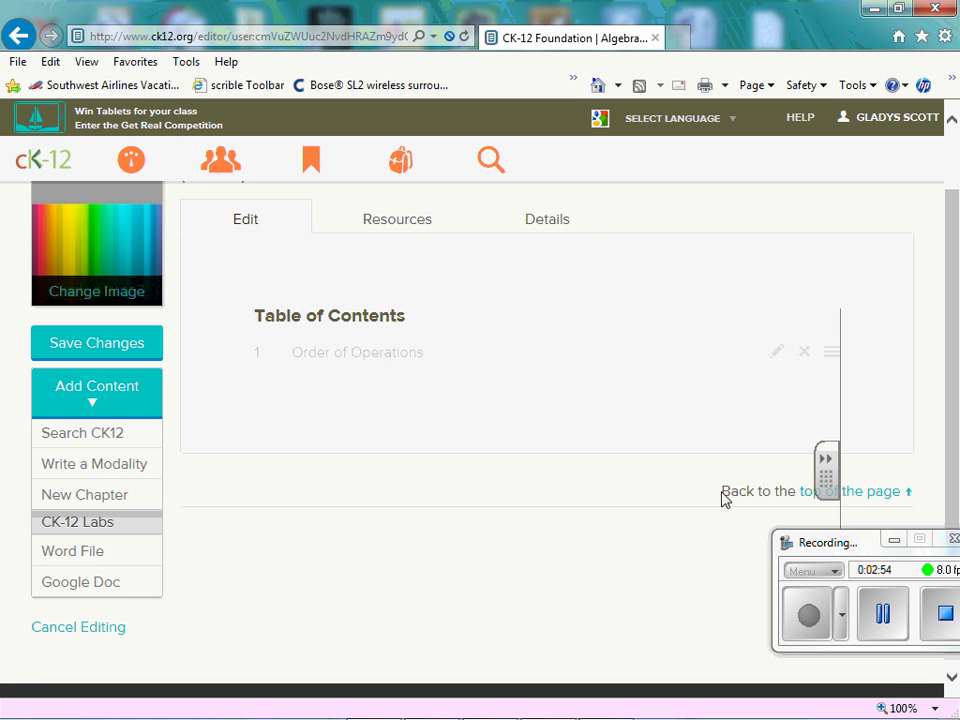
Open the Order of Operations section for editing, review its text, and save it
{"action": "left_click", "coordinate": [778, 355]}
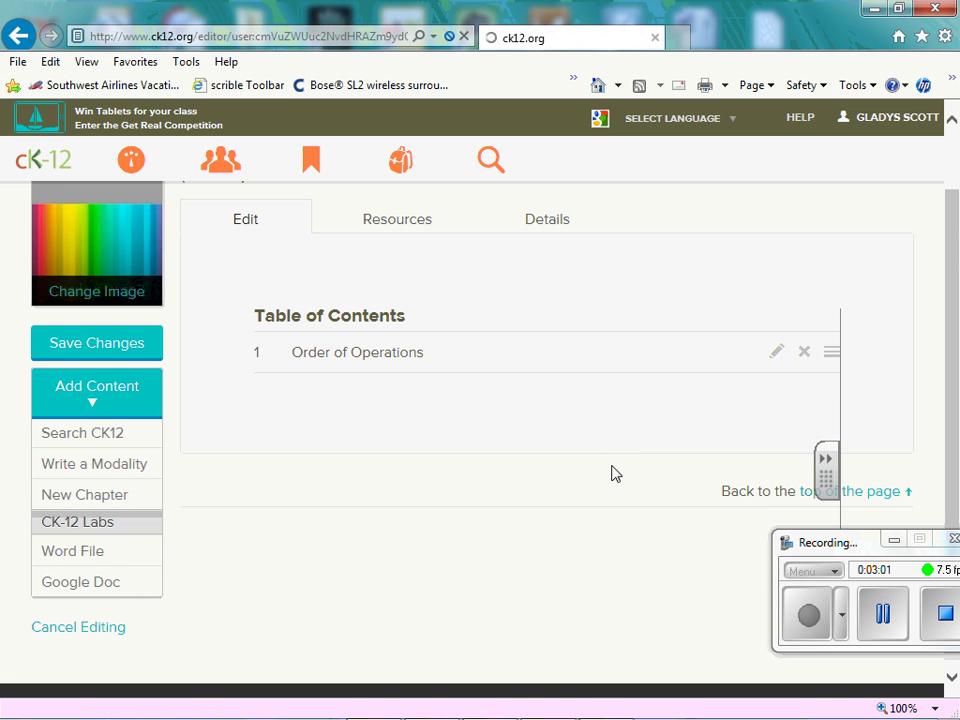
{"action": "scroll", "coordinate": [612, 472], "scroll_direction": "down", "scroll_amount": 2}
{"action": "scroll", "coordinate": [668, 450], "scroll_direction": "up", "scroll_amount": 3}
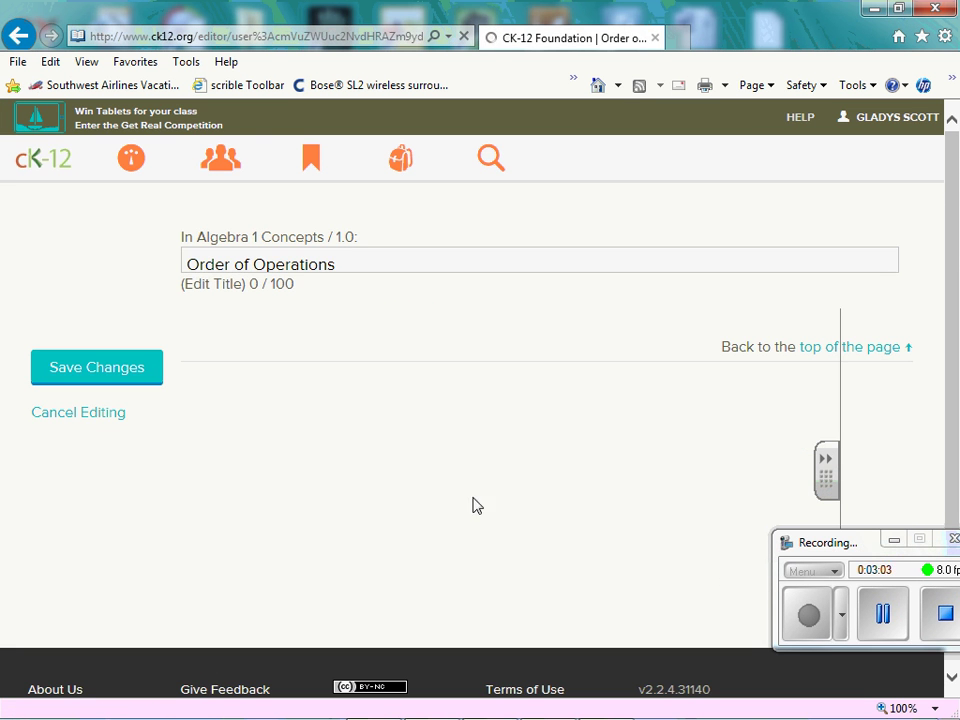
{"action": "scroll", "coordinate": [671, 459], "scroll_direction": "down", "scroll_amount": 2}
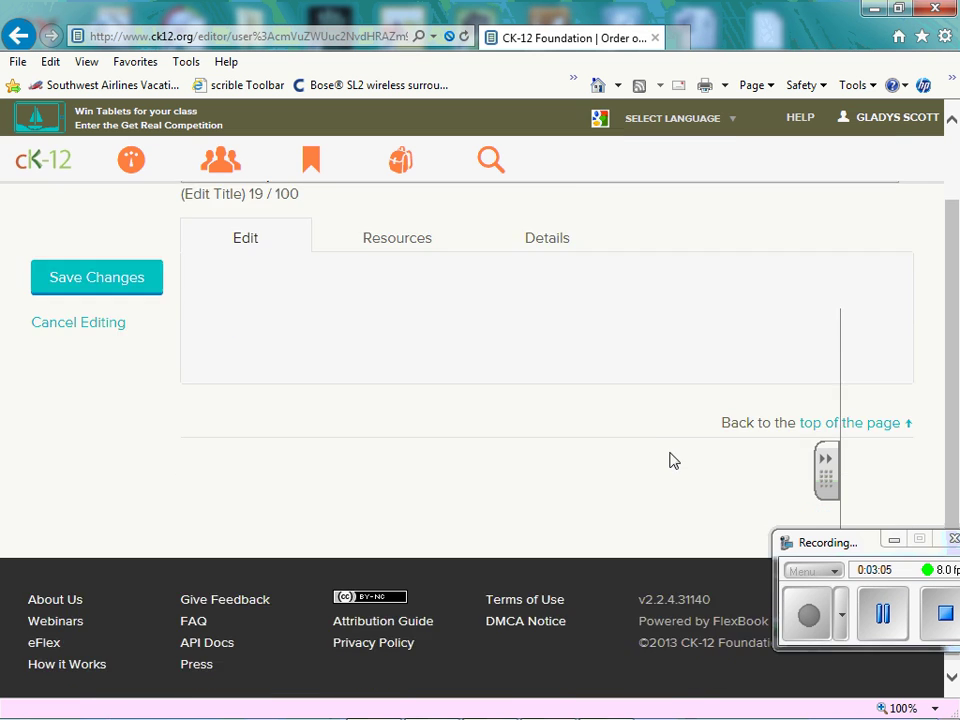
{"action": "scroll", "coordinate": [670, 452], "scroll_direction": "up", "scroll_amount": 2}
{"action": "scroll", "coordinate": [670, 452], "scroll_direction": "down", "scroll_amount": 6}
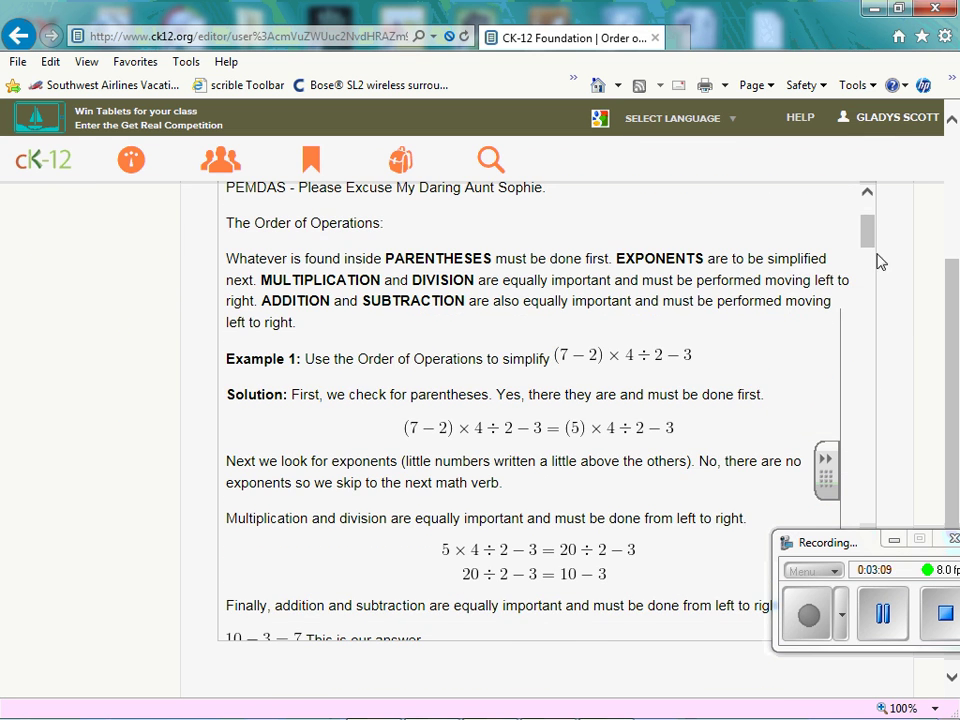
{"action": "left_click_drag", "start_coordinate": [869, 245], "coordinate": [866, 215]}
{"action": "scroll", "coordinate": [763, 268], "scroll_direction": "up", "scroll_amount": 5}
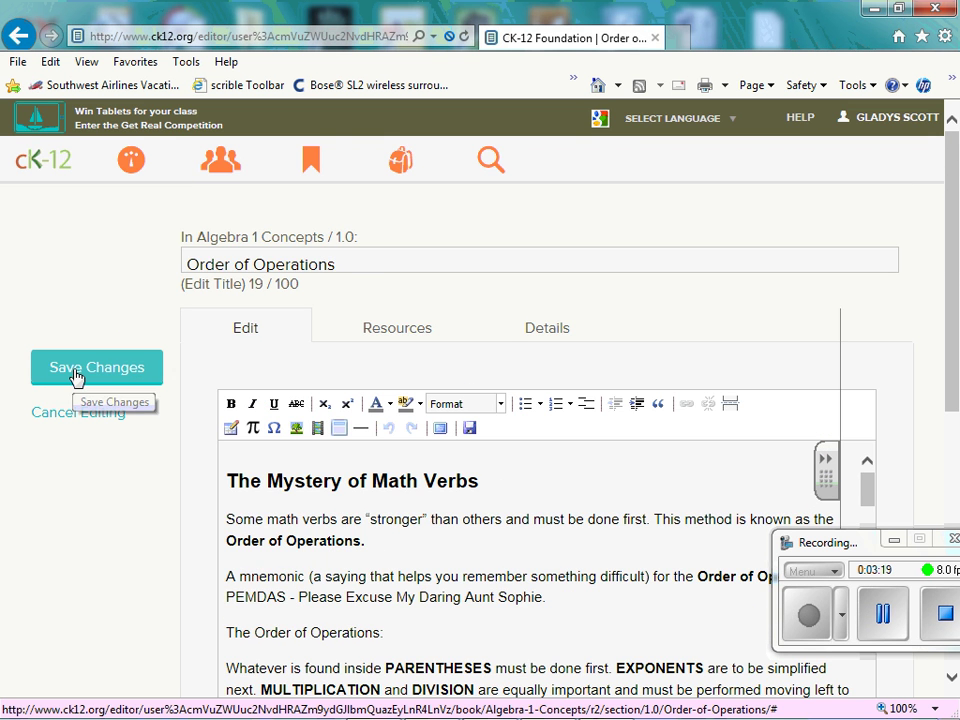
{"action": "left_click", "coordinate": [77, 381]}
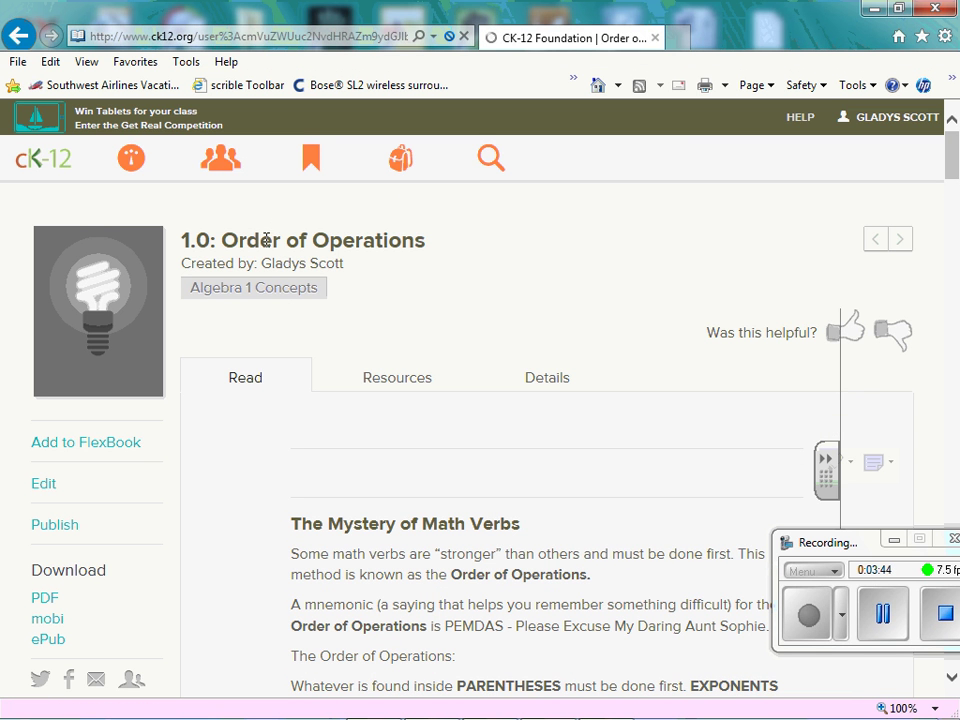
Search the site for "order of operations", restrict the results to FlexBooks, and browse the listed books
{"action": "left_click", "coordinate": [487, 172]}
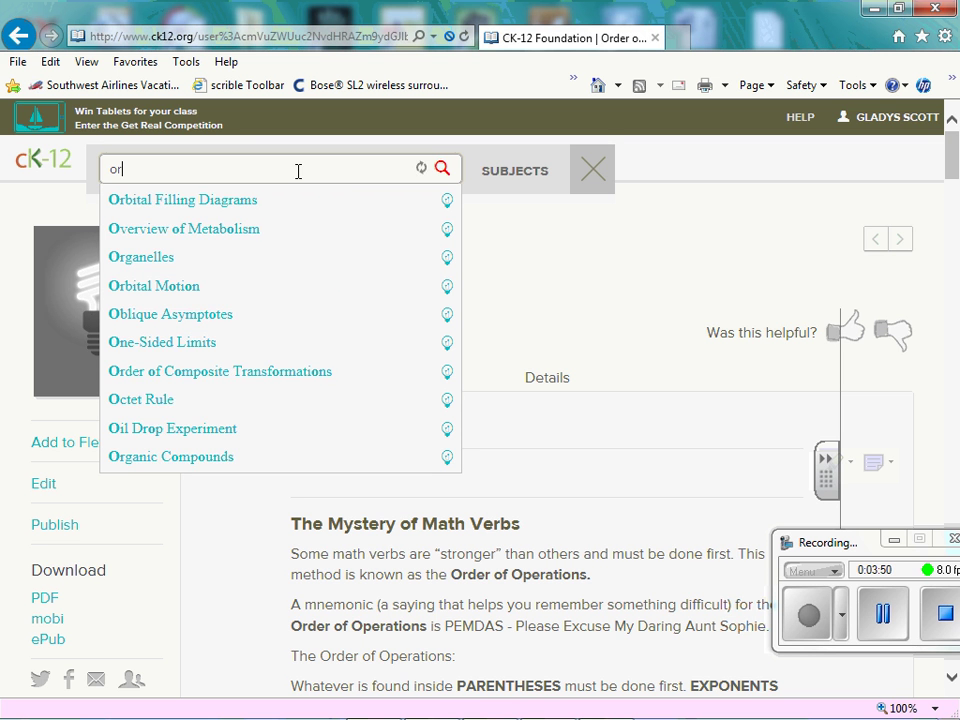
{"action": "key", "text": "BackSpace"}
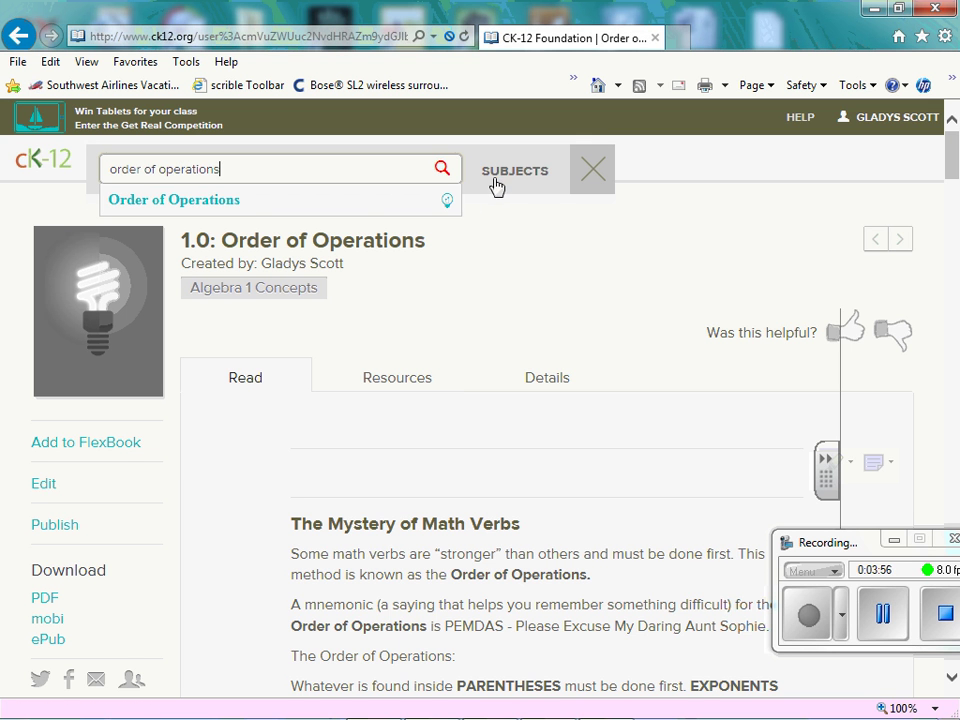
{"action": "left_click", "coordinate": [447, 171]}
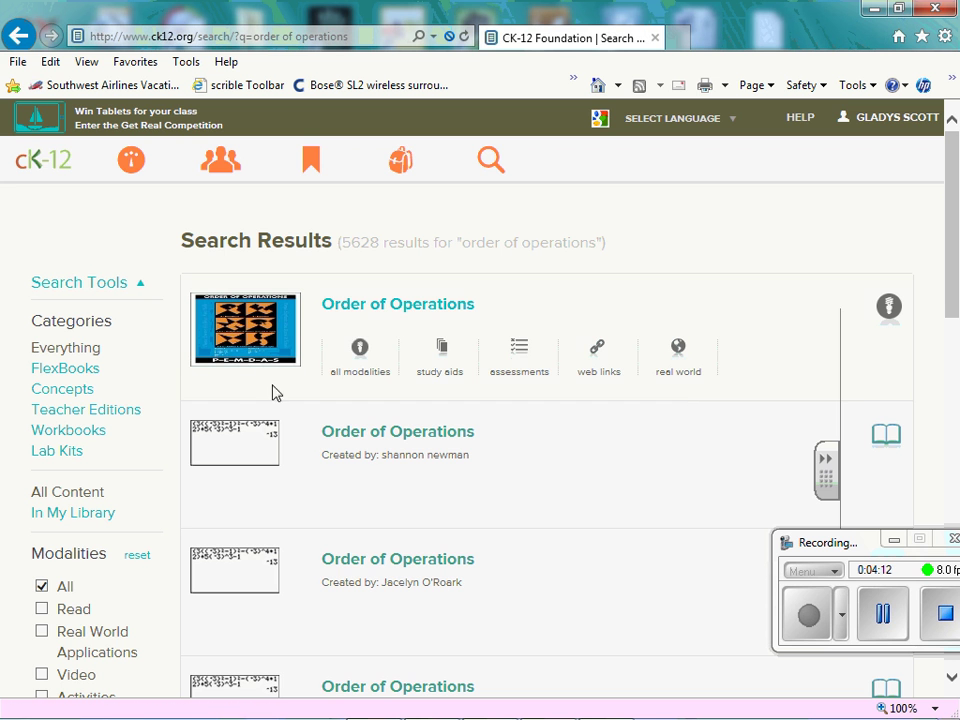
{"action": "left_click", "coordinate": [98, 378]}
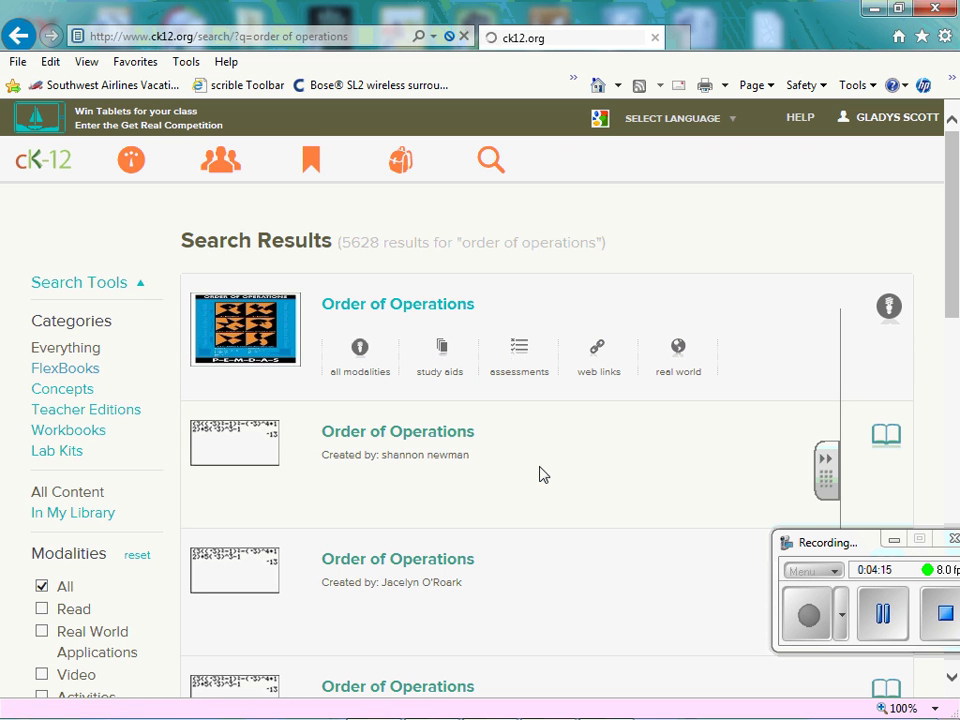
{"action": "scroll", "coordinate": [560, 474], "scroll_direction": "down", "scroll_amount": 1}
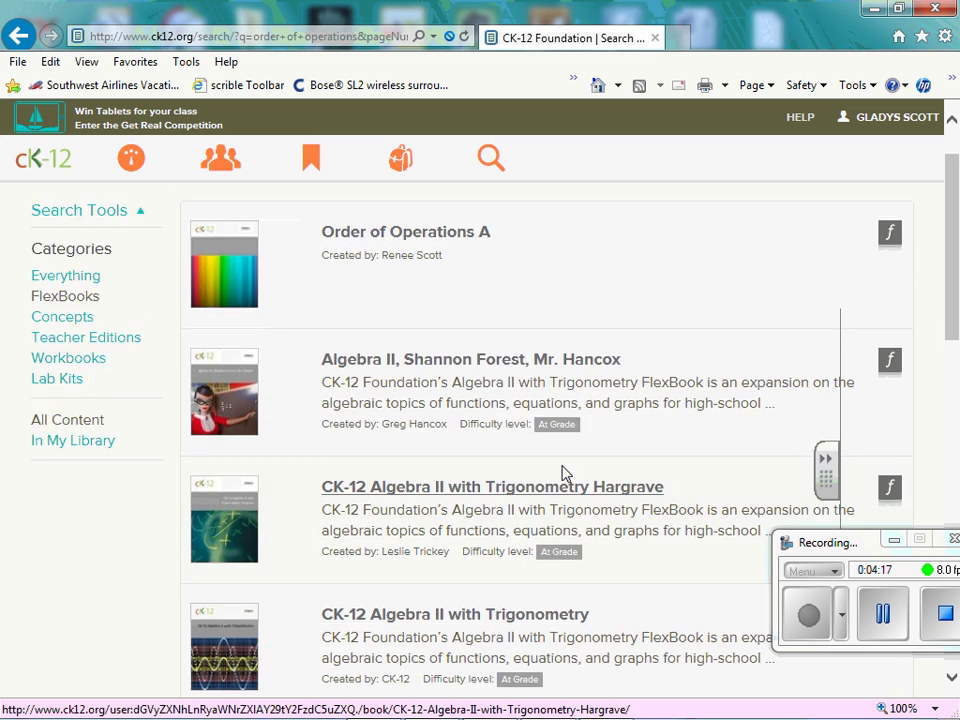
{"action": "scroll", "coordinate": [600, 468], "scroll_direction": "up", "scroll_amount": 1}
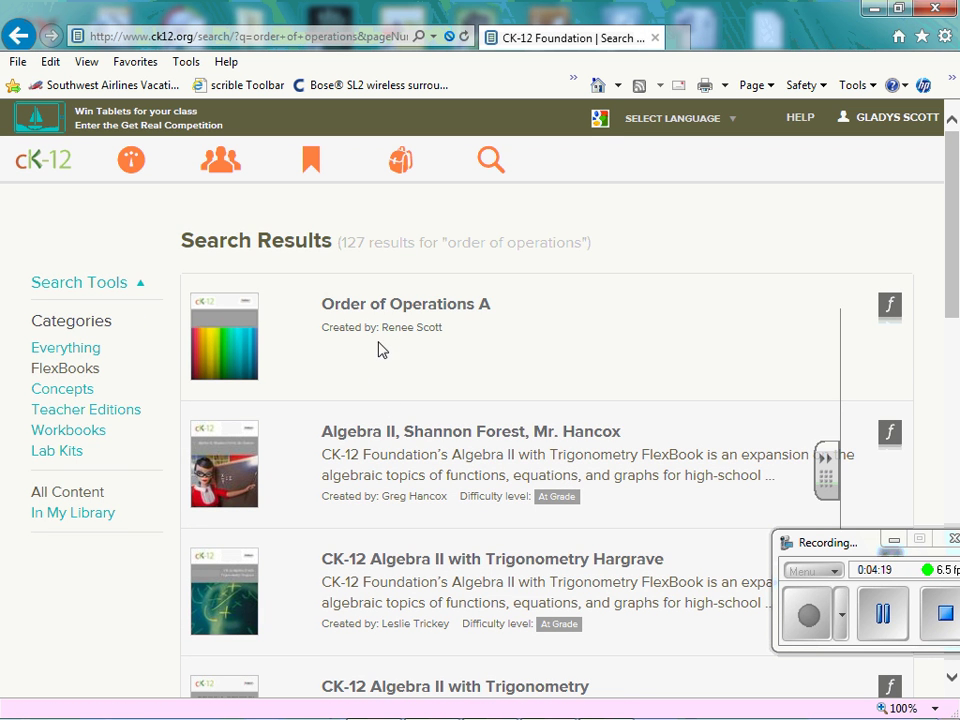
{"action": "scroll", "coordinate": [497, 513], "scroll_direction": "down", "scroll_amount": 2}
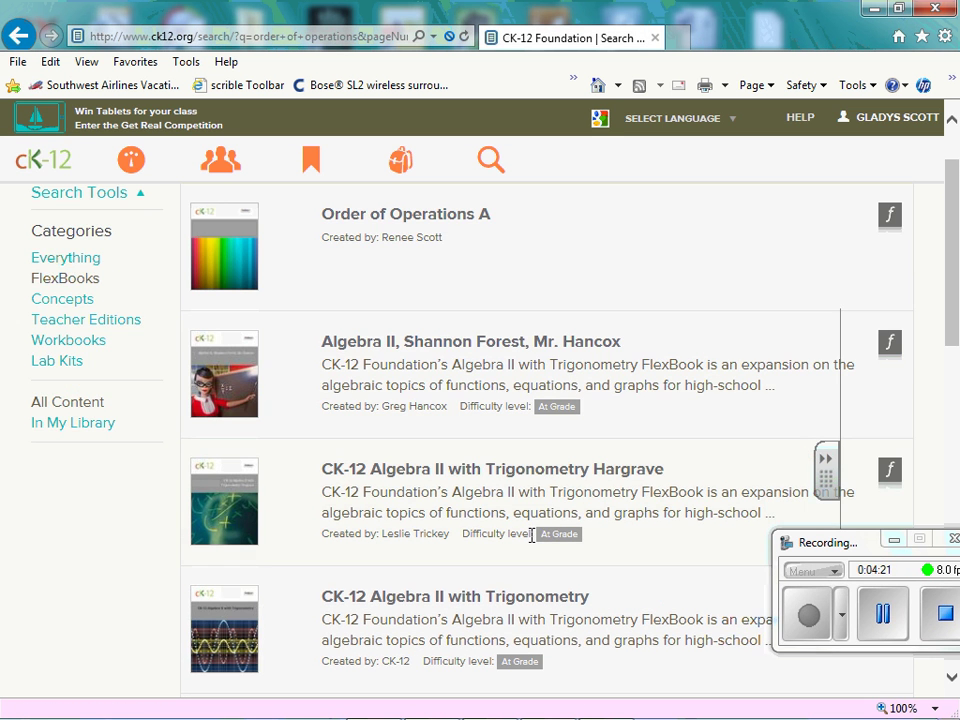
Browse the FlexBook search results and open the book "CK-12 Middle School Math Concepts - Grade 7"
{"action": "scroll", "coordinate": [551, 589], "scroll_direction": "down", "scroll_amount": 1}
{"action": "scroll", "coordinate": [555, 555], "scroll_direction": "down", "scroll_amount": 2}
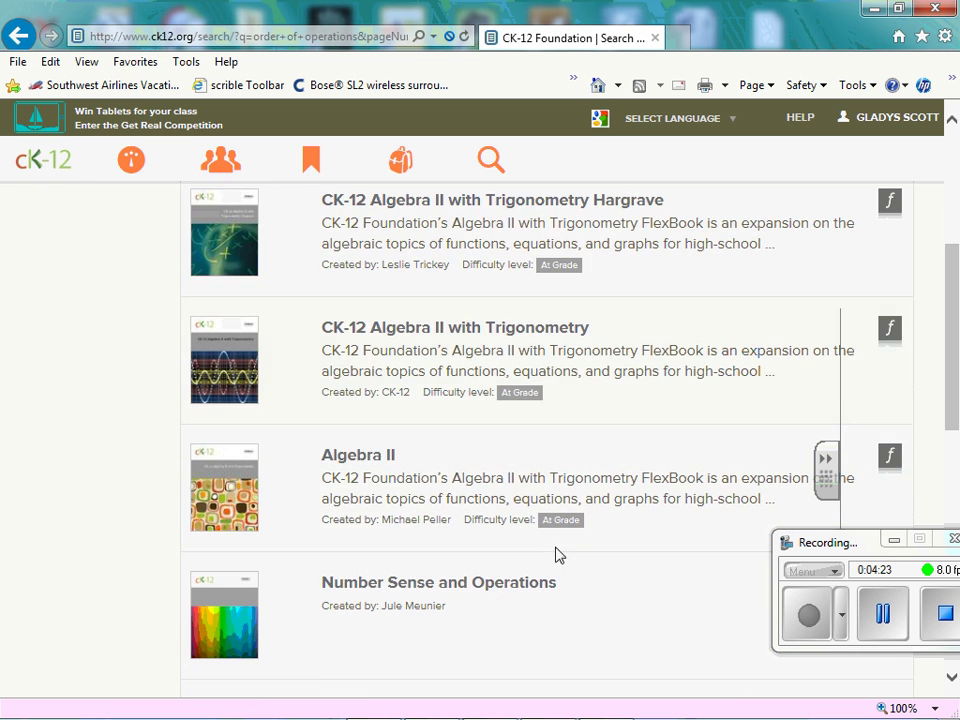
{"action": "scroll", "coordinate": [563, 492], "scroll_direction": "up", "scroll_amount": 1}
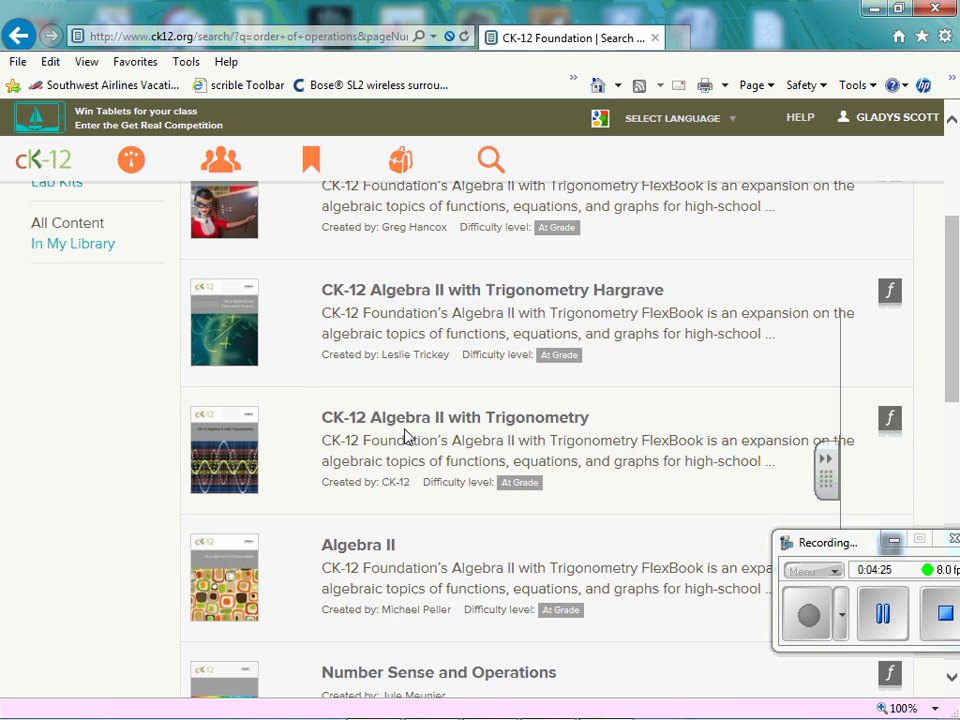
{"action": "scroll", "coordinate": [516, 486], "scroll_direction": "up", "scroll_amount": 2}
{"action": "scroll", "coordinate": [546, 428], "scroll_direction": "down", "scroll_amount": 3}
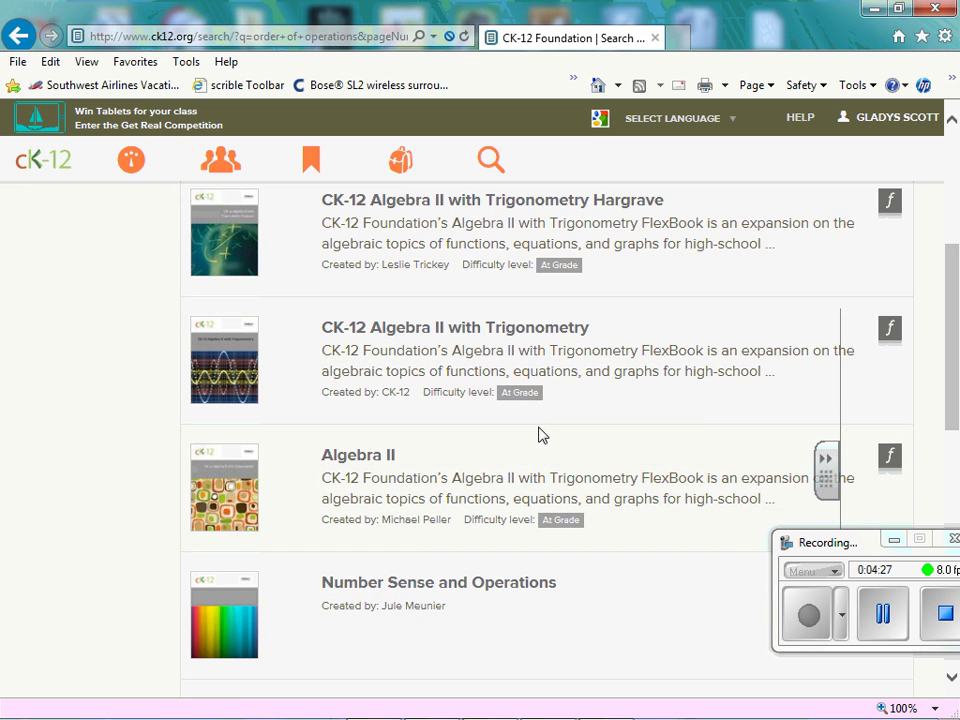
{"action": "scroll", "coordinate": [538, 434], "scroll_direction": "down", "scroll_amount": 3}
{"action": "scroll", "coordinate": [538, 440], "scroll_direction": "down", "scroll_amount": 1}
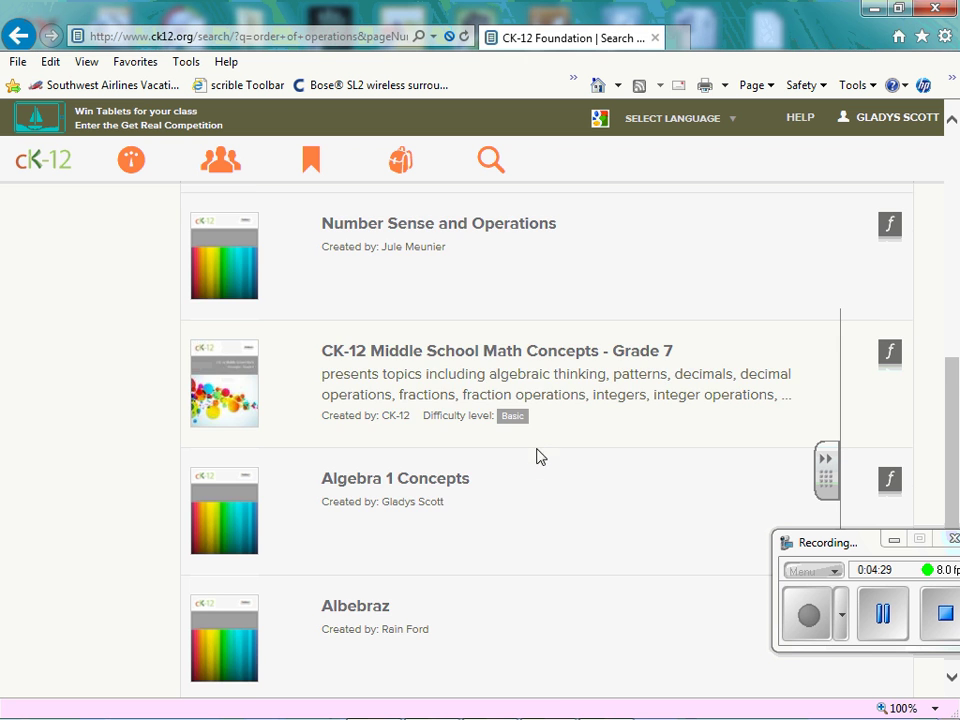
{"action": "scroll", "coordinate": [536, 457], "scroll_direction": "down", "scroll_amount": 2}
{"action": "scroll", "coordinate": [587, 602], "scroll_direction": "down", "scroll_amount": 2}
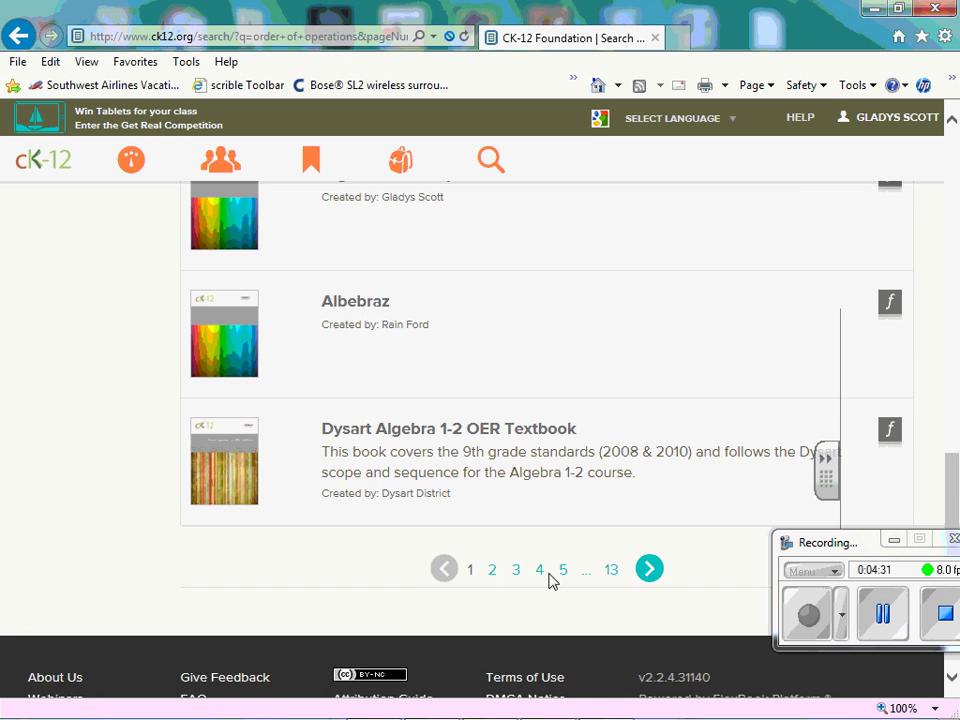
{"action": "scroll", "coordinate": [583, 480], "scroll_direction": "up", "scroll_amount": 3}
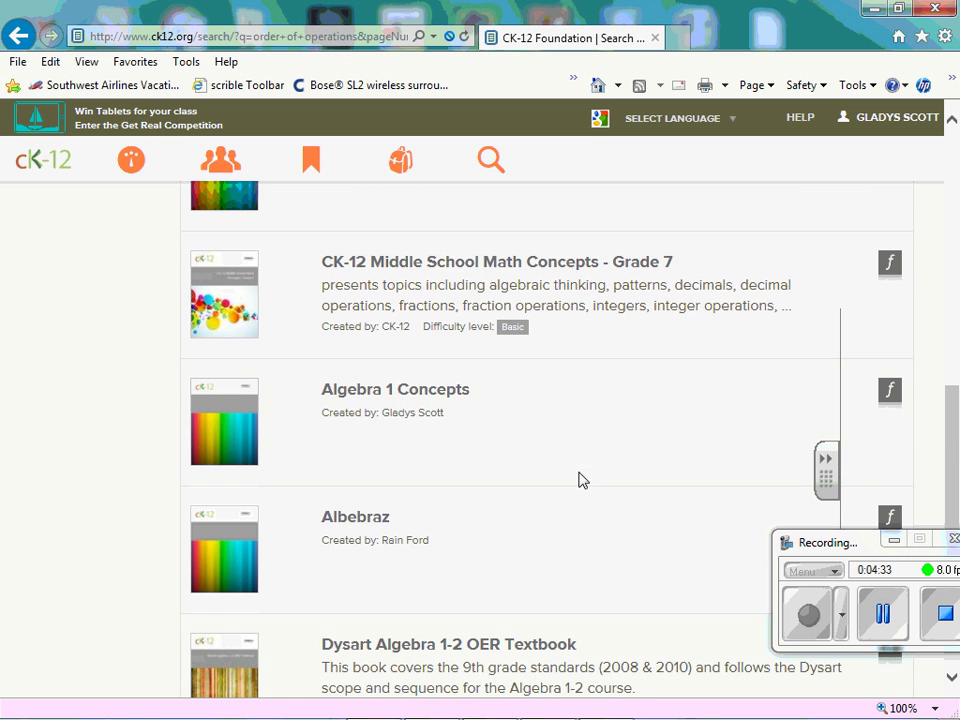
{"action": "left_click", "coordinate": [533, 264]}
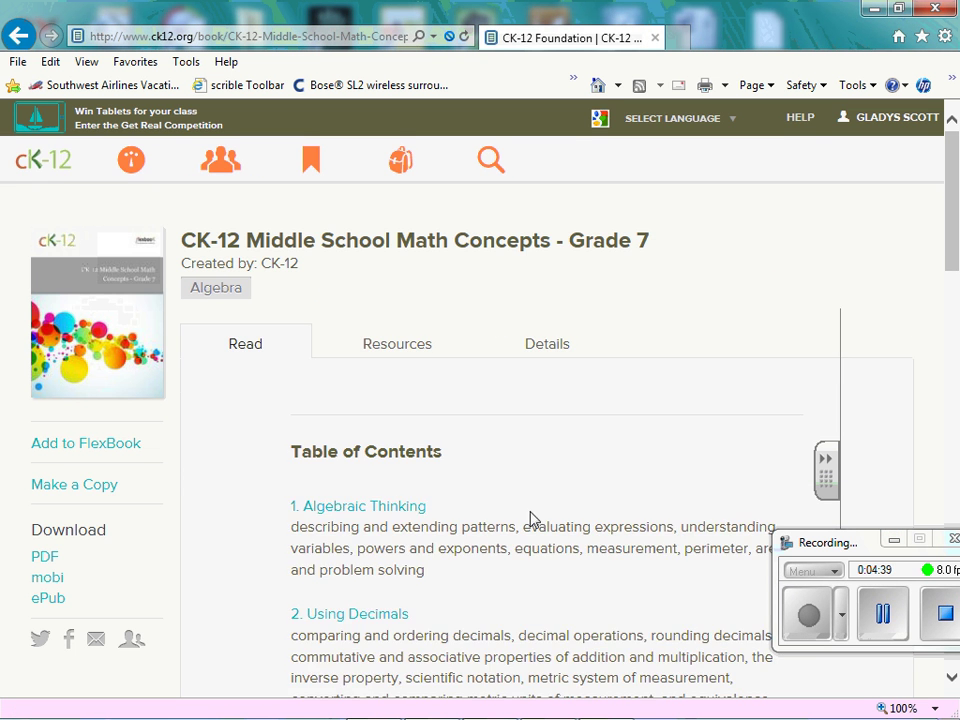
Look through the Grade 7 book's table of contents and open chapter 3, "Using Fractions"
{"action": "scroll", "coordinate": [503, 515], "scroll_direction": "down", "scroll_amount": 2}
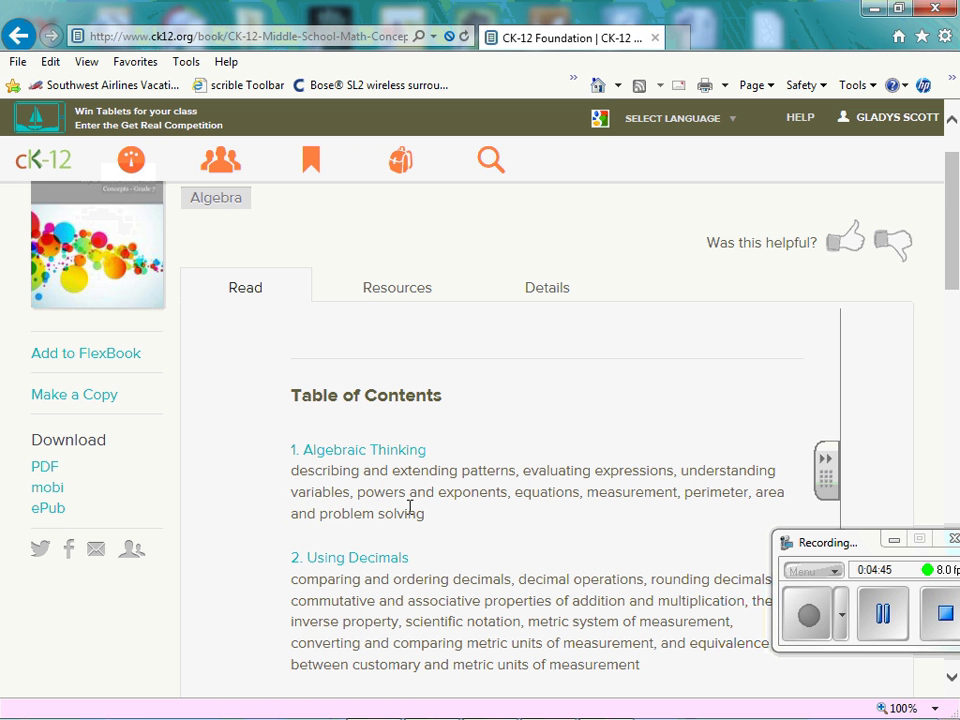
{"action": "scroll", "coordinate": [403, 466], "scroll_direction": "down", "scroll_amount": 4}
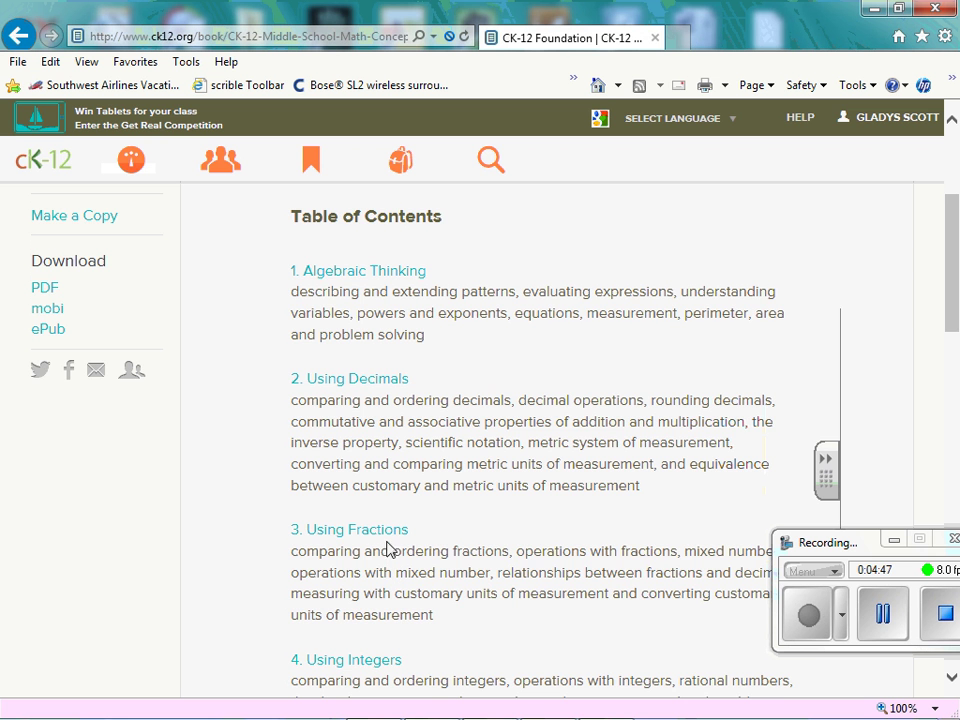
{"action": "scroll", "coordinate": [380, 520], "scroll_direction": "up", "scroll_amount": 4}
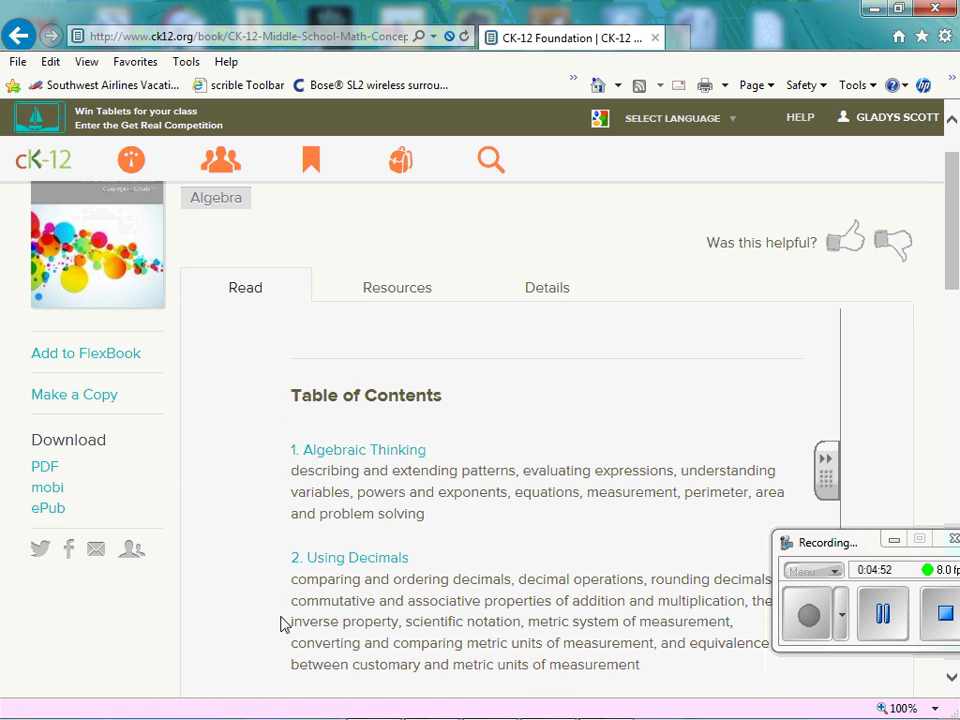
{"action": "scroll", "coordinate": [447, 636], "scroll_direction": "down", "scroll_amount": 4}
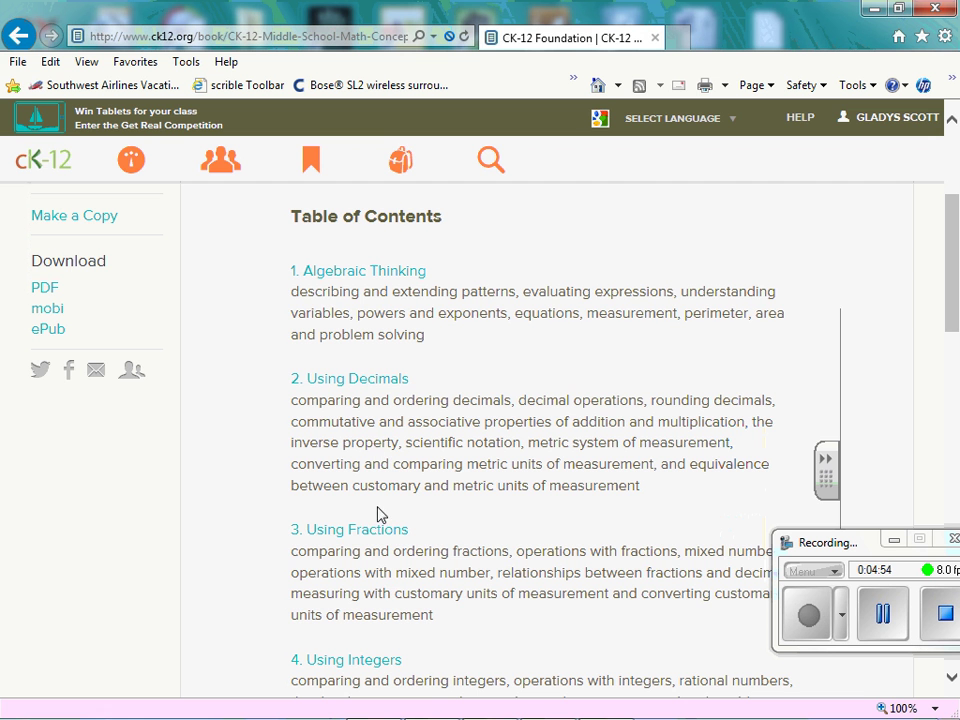
{"action": "left_click", "coordinate": [364, 529]}
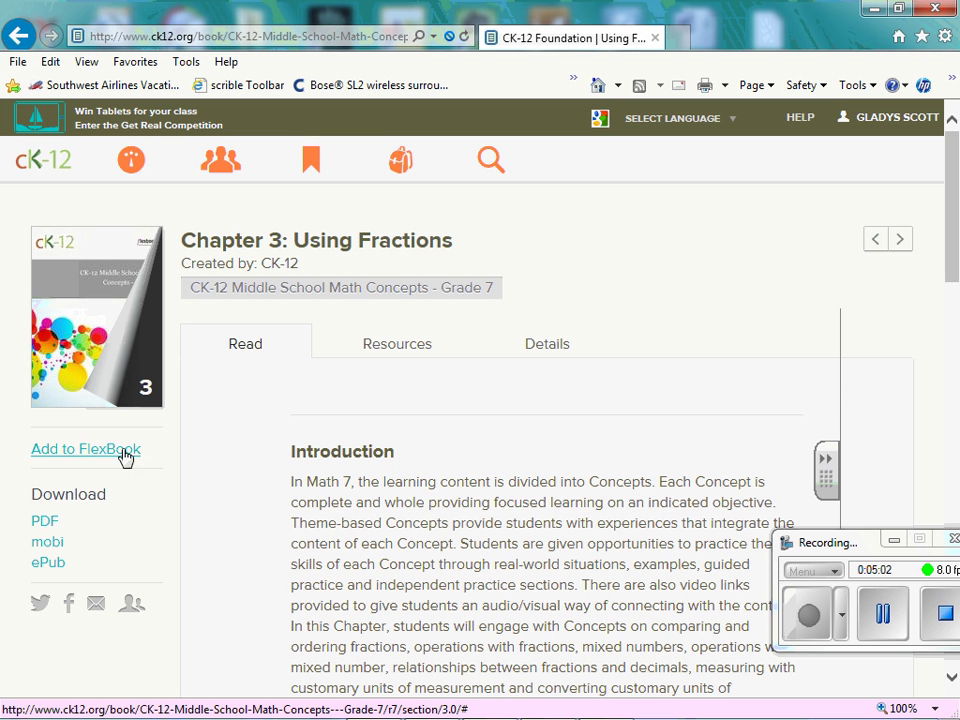
Add the "Using Fractions" chapter to the existing Algebra 1 Concepts FlexBook and look over the chapter's introduction
{"action": "left_click", "coordinate": [119, 452]}
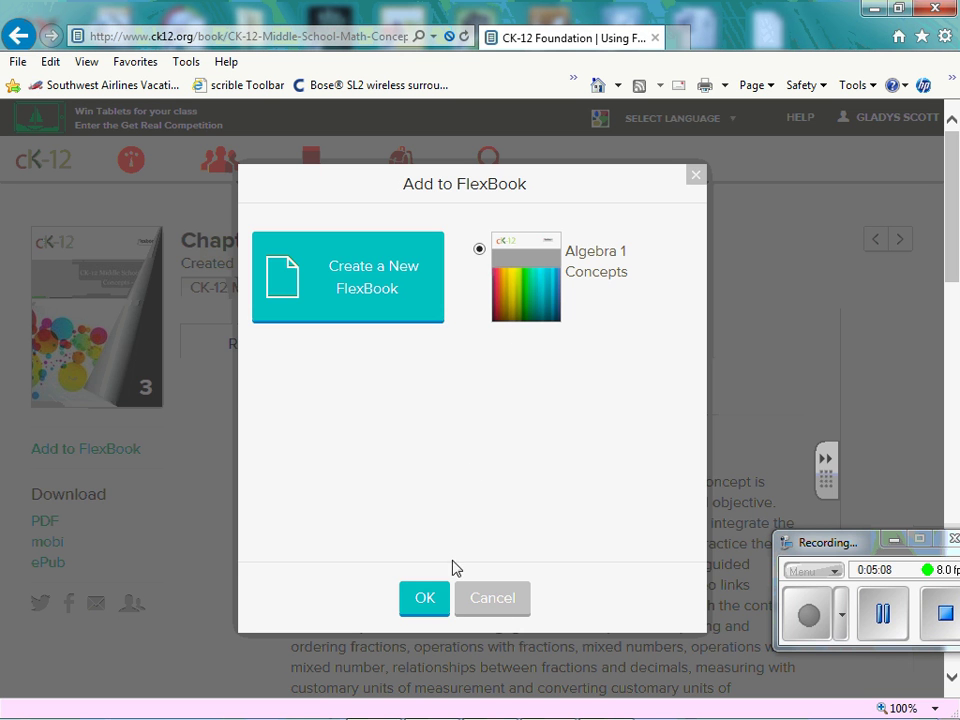
{"action": "left_click", "coordinate": [424, 598]}
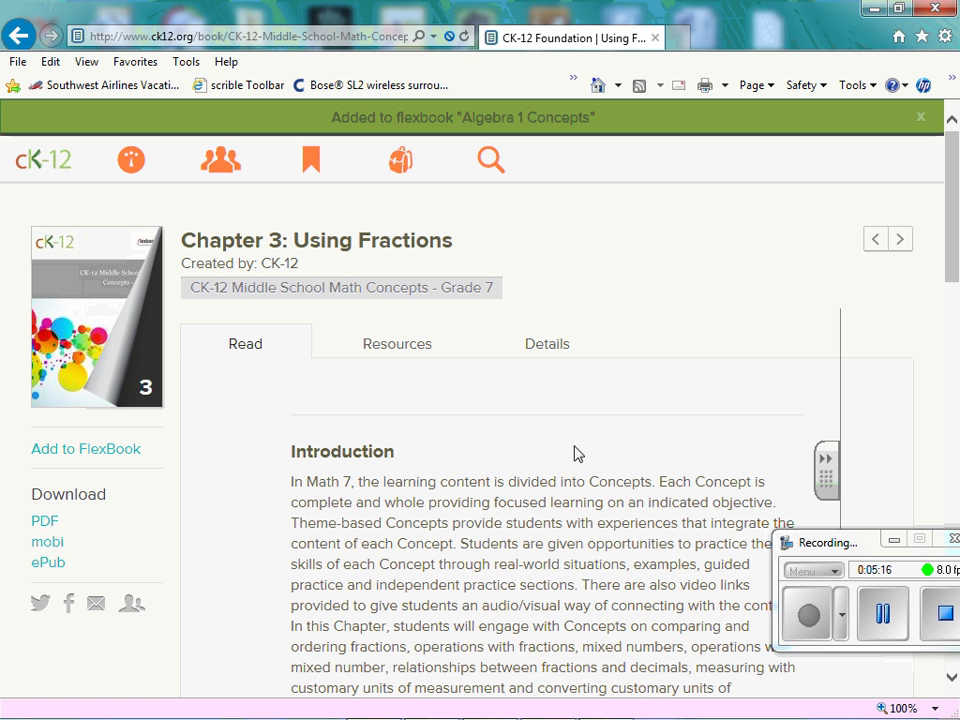
{"action": "scroll", "coordinate": [585, 405], "scroll_direction": "down", "scroll_amount": 2}
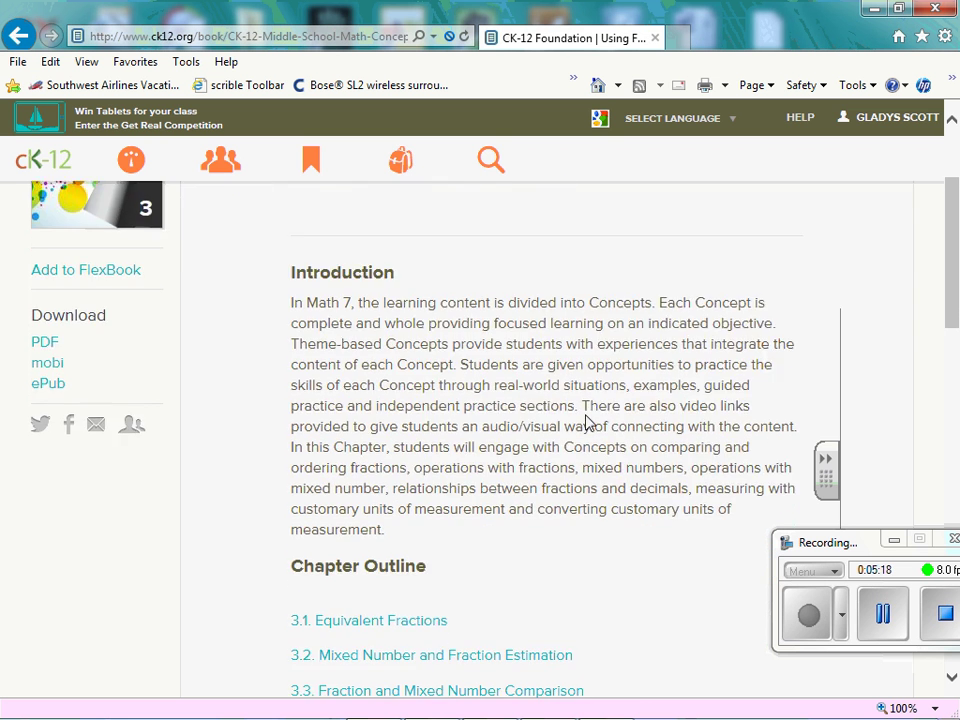
{"action": "scroll", "coordinate": [589, 420], "scroll_direction": "up", "scroll_amount": 2}
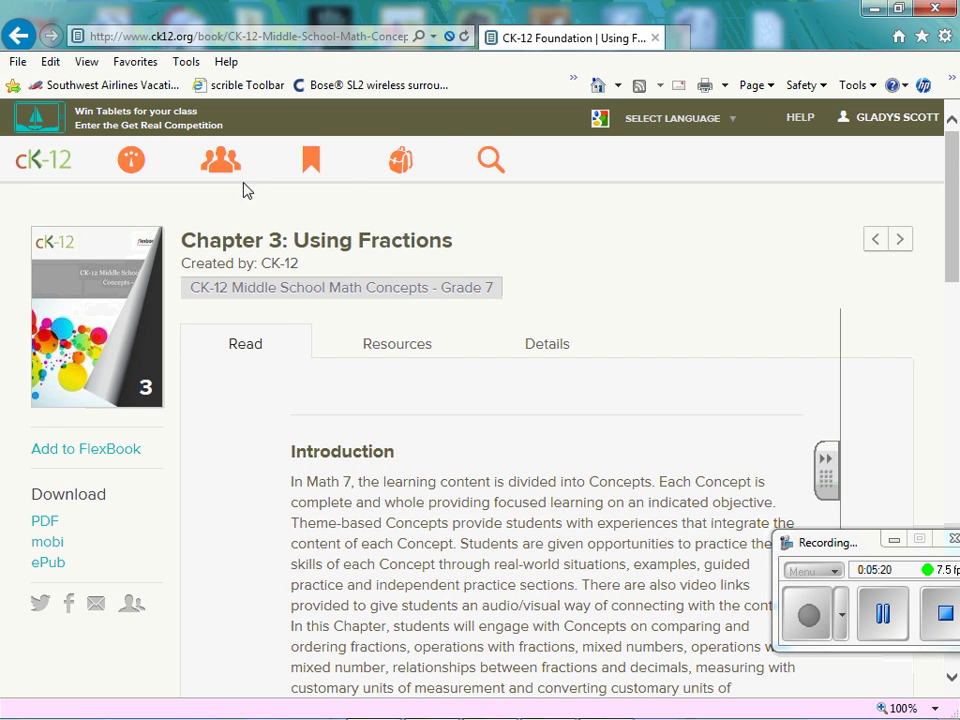
Open the Algebra 1 Concepts FlexBook from the account's own content and check its table of contents
{"action": "left_click", "coordinate": [415, 165]}
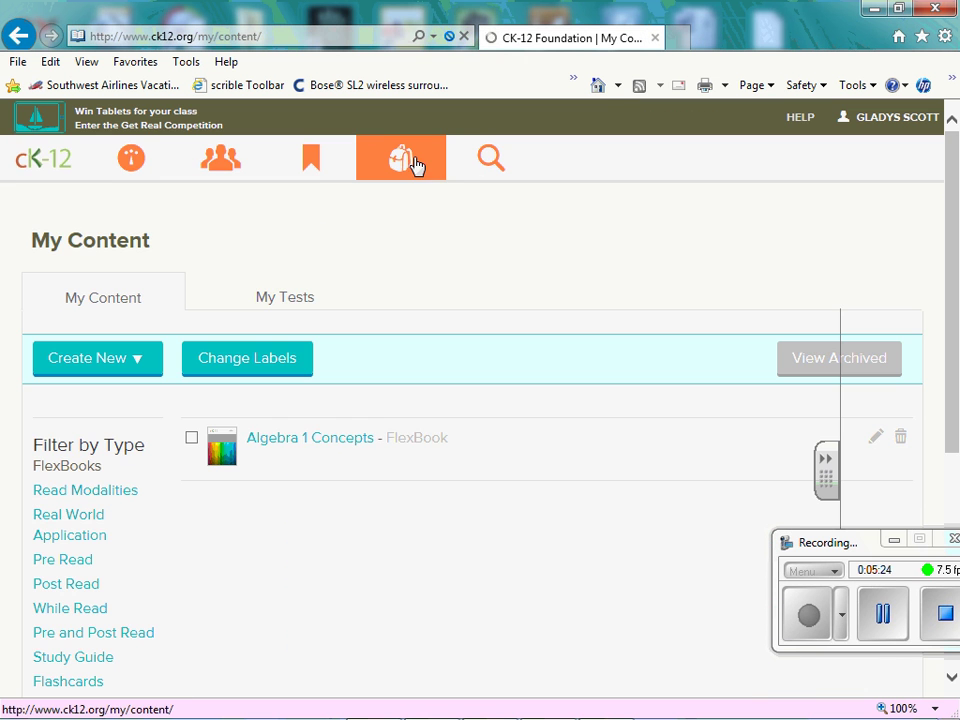
{"action": "left_click", "coordinate": [306, 443]}
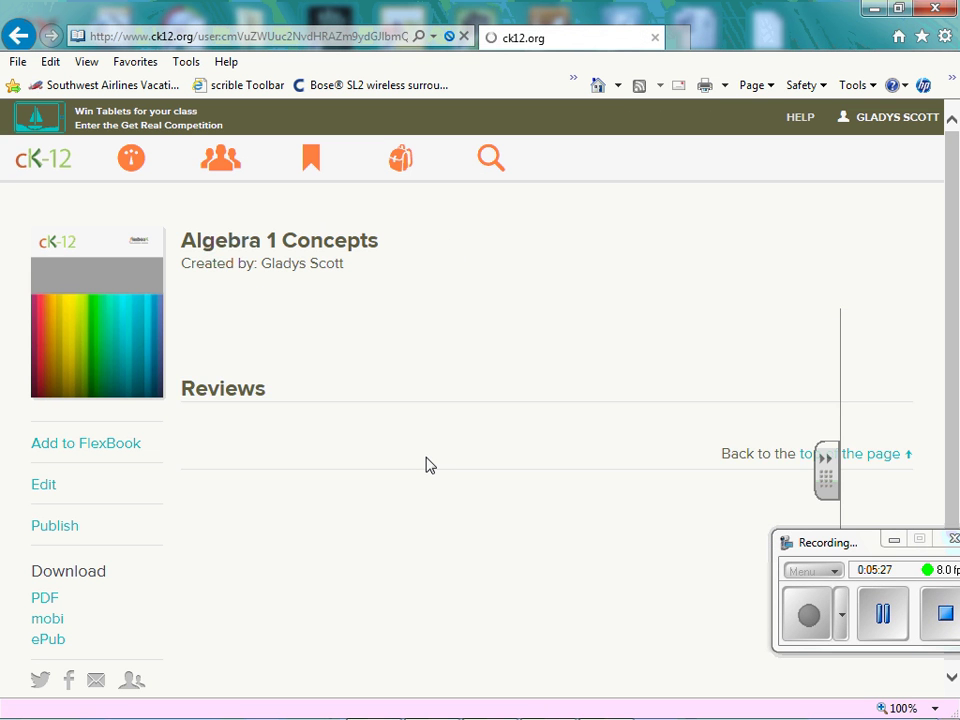
{"action": "scroll", "coordinate": [487, 408], "scroll_direction": "down", "scroll_amount": 1}
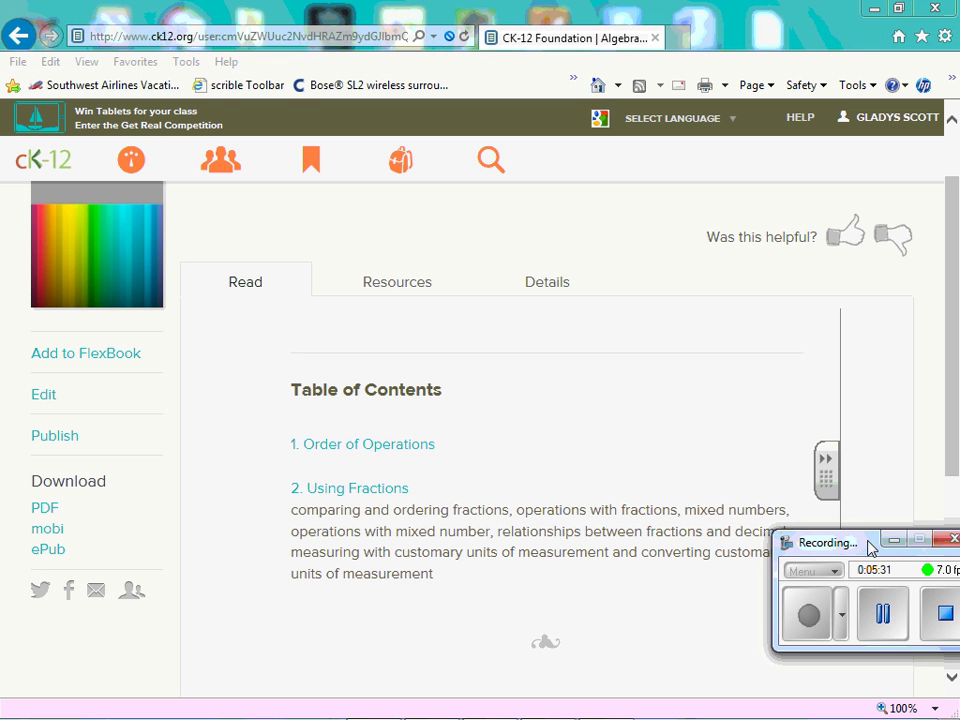
{"action": "left_click_drag", "start_coordinate": [866, 544], "coordinate": [850, 302]}
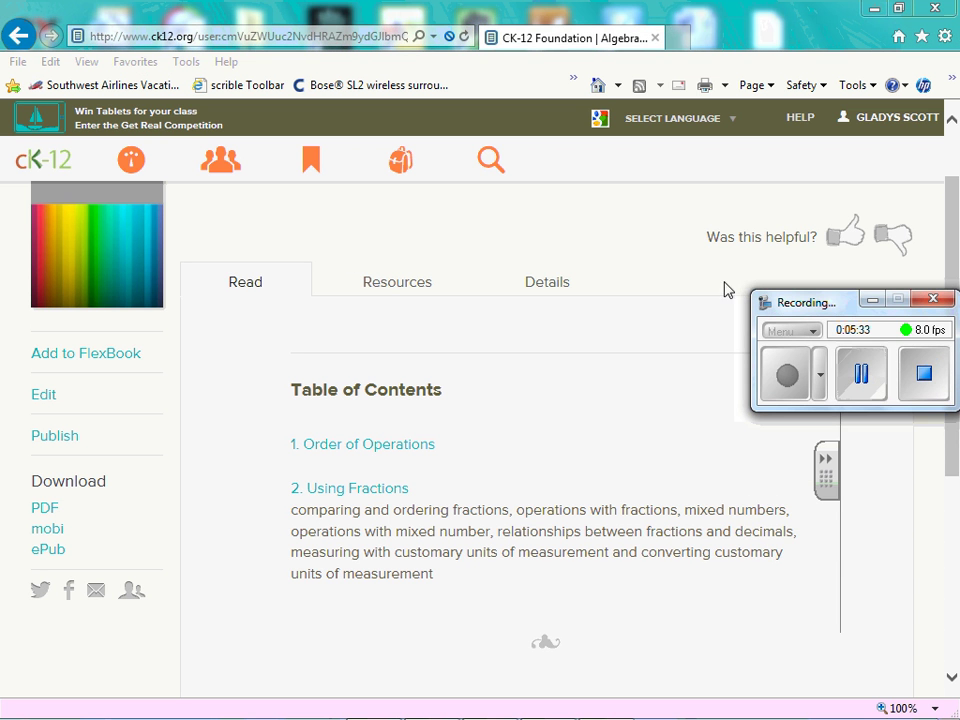